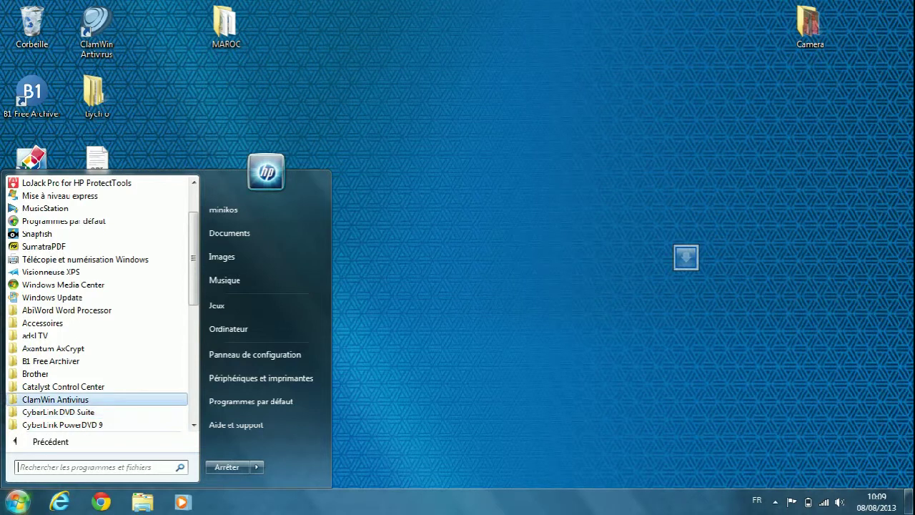
Examine the entries of the Axantum AxCrypt program group among the installed programs.
{"action": "key", "text": "Up"}
{"action": "key", "text": "Up"}
{"action": "key", "text": "Up"}
{"action": "key", "text": "Up"}
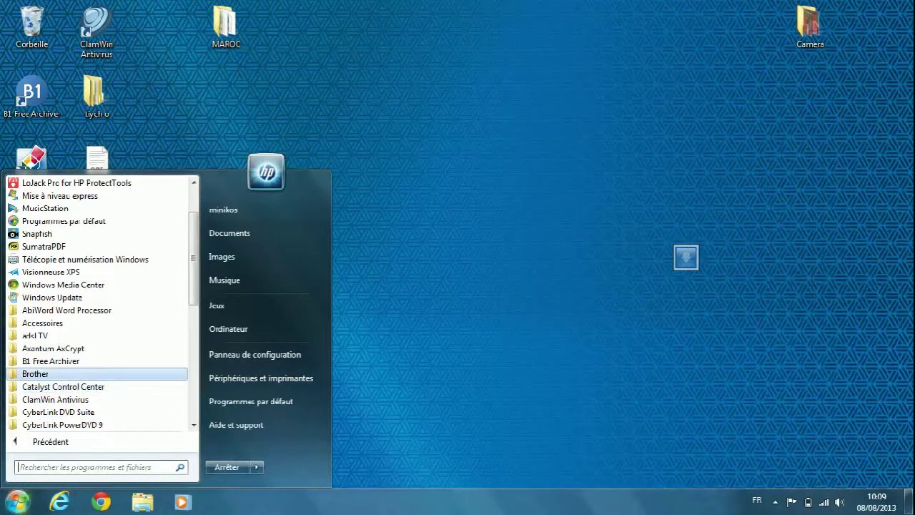
{"action": "key", "text": "Return"}
{"action": "key", "text": "Down"}
{"action": "key", "text": "Down"}
{"action": "key", "text": "Down"}
{"action": "key", "text": "Down"}
{"action": "key", "text": "Down"}
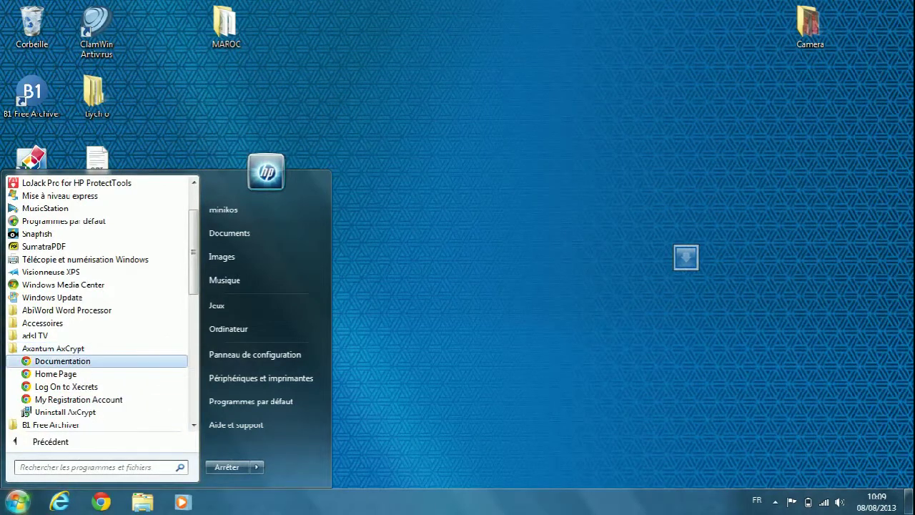
{"action": "key", "text": "Up"}
{"action": "key", "text": "Up"}
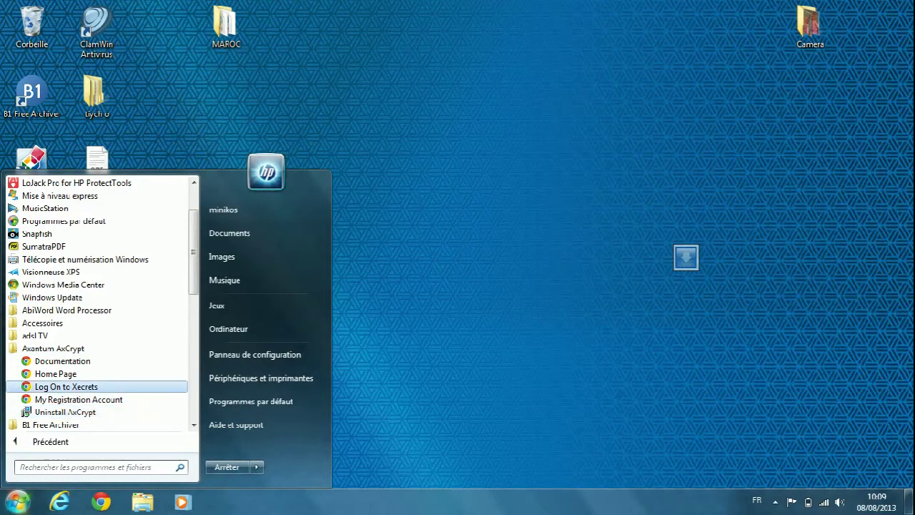
{"action": "key", "text": "Up"}
{"action": "key", "text": "Up"}
{"action": "key", "text": "Up"}
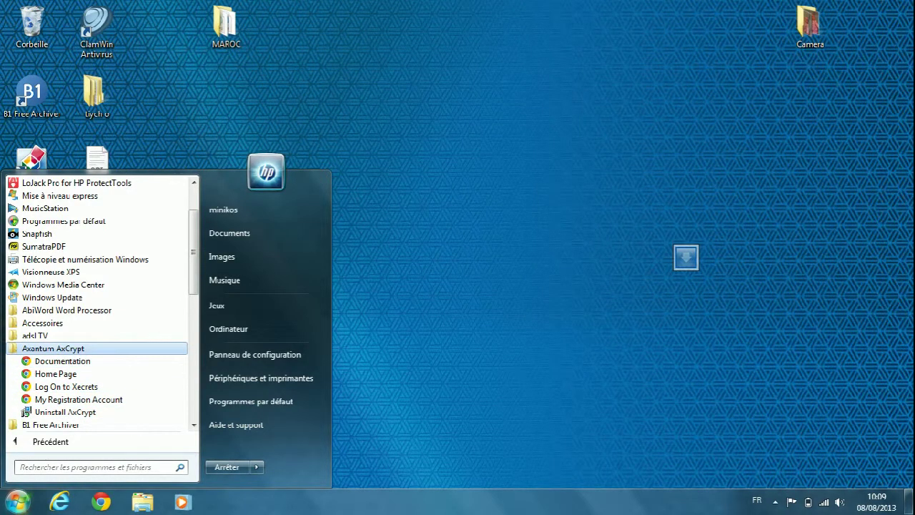
{"action": "key", "text": "Escape"}
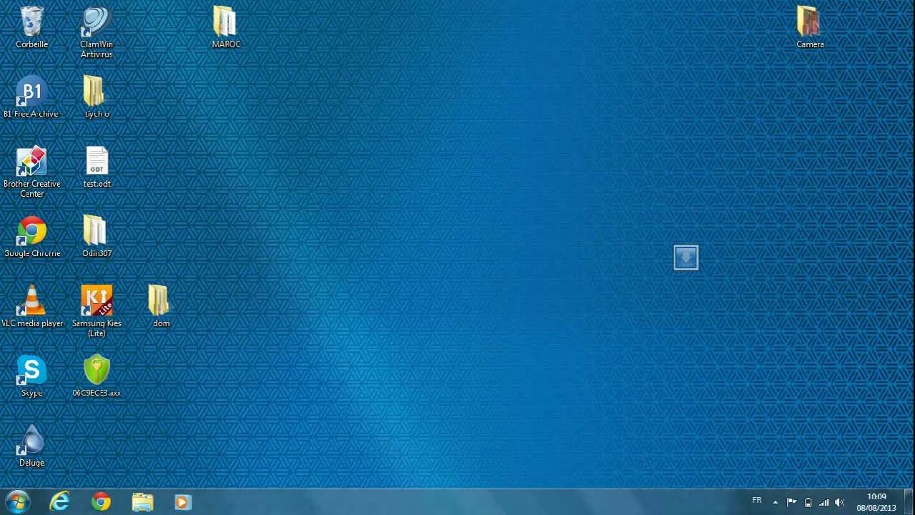
Open the encrypted desktop file 06C9ECE3.axx by entering its passphrase, and close the text document after viewing it.
{"action": "left_click", "coordinate": [97, 375]}
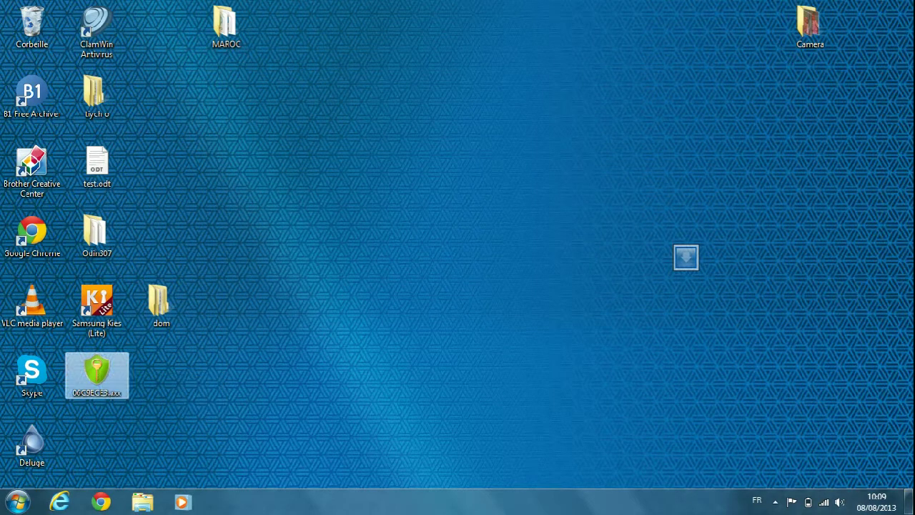
{"action": "key", "text": "Return"}
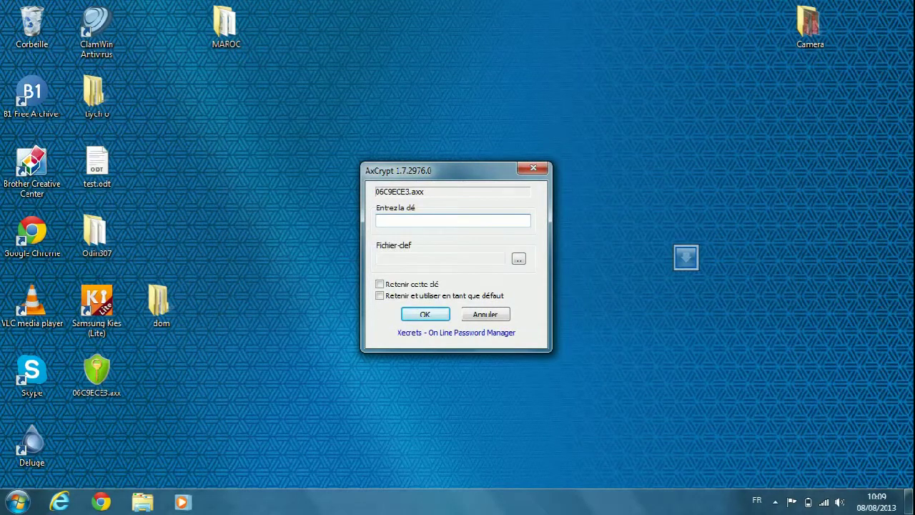
{"action": "type", "text": "••••••••"}
{"action": "key", "text": "Return"}
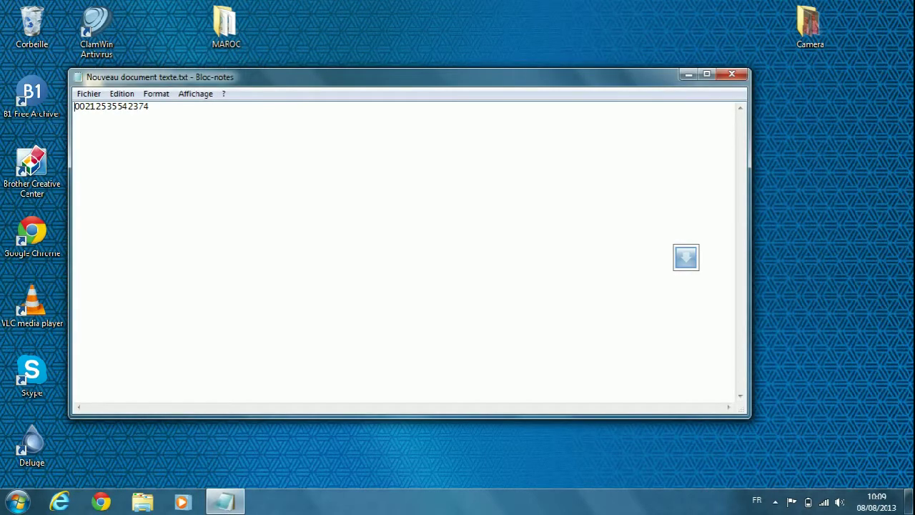
{"action": "left_click", "coordinate": [732, 74]}
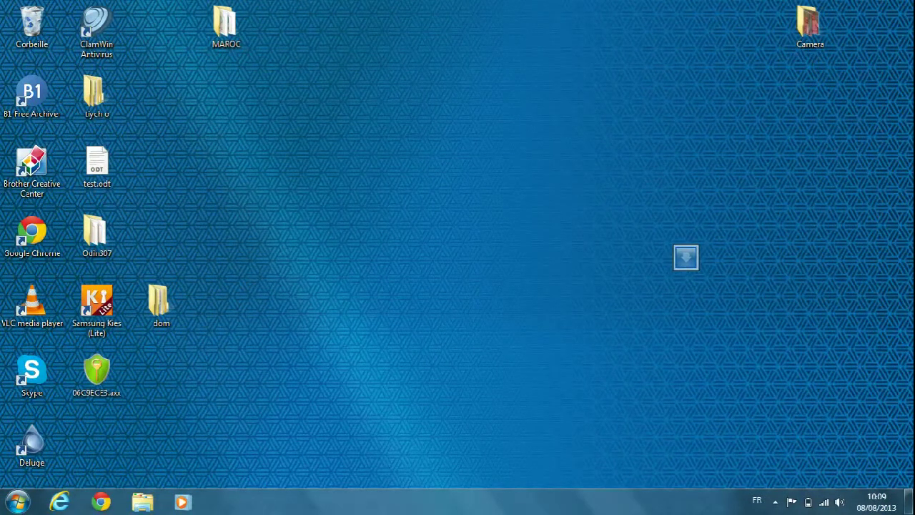
Start AxCrypt's encrypt-and-copy operation (Crypter et copier) on the Odin307 desktop folder.
{"action": "left_click", "coordinate": [97, 229]}
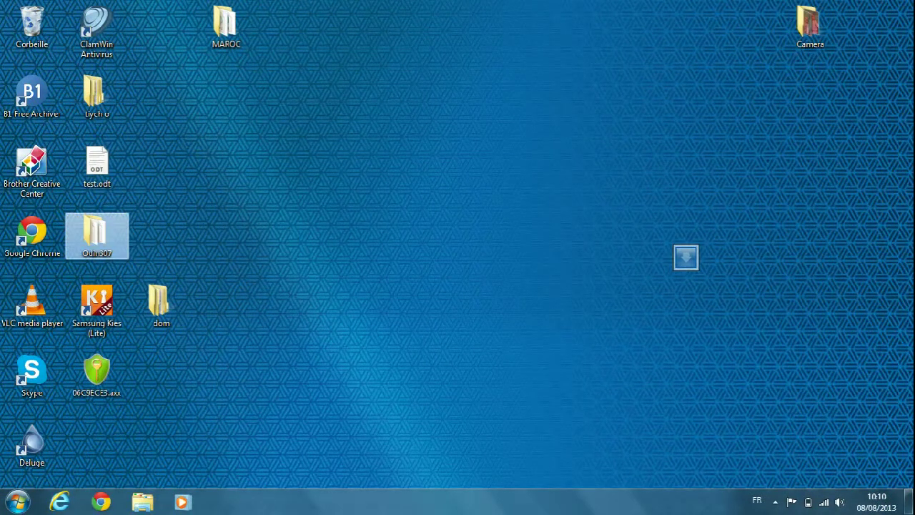
{"action": "right_click", "coordinate": [110, 222]}
{"action": "key", "text": "Escape"}
{"action": "left_click", "coordinate": [100, 223]}
{"action": "right_click", "coordinate": [100, 222]}
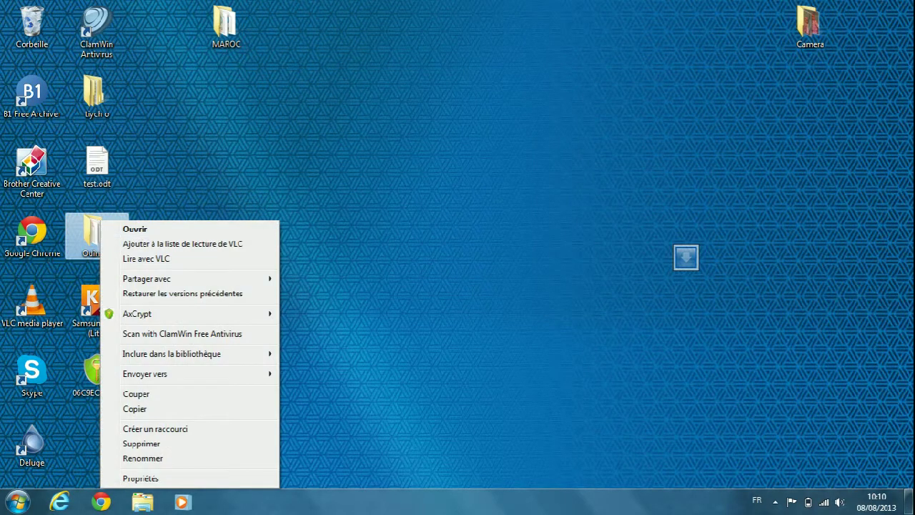
{"action": "mouse_move", "coordinate": [193, 313]}
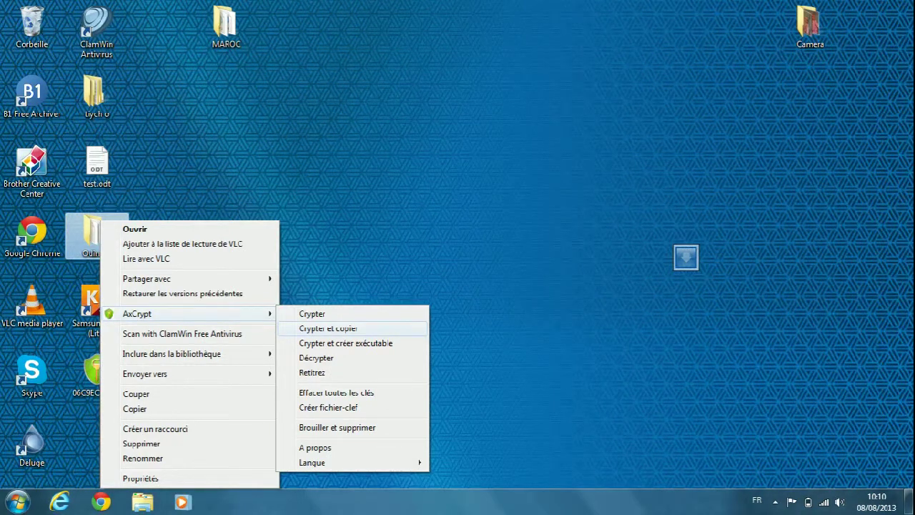
{"action": "left_click", "coordinate": [328, 328]}
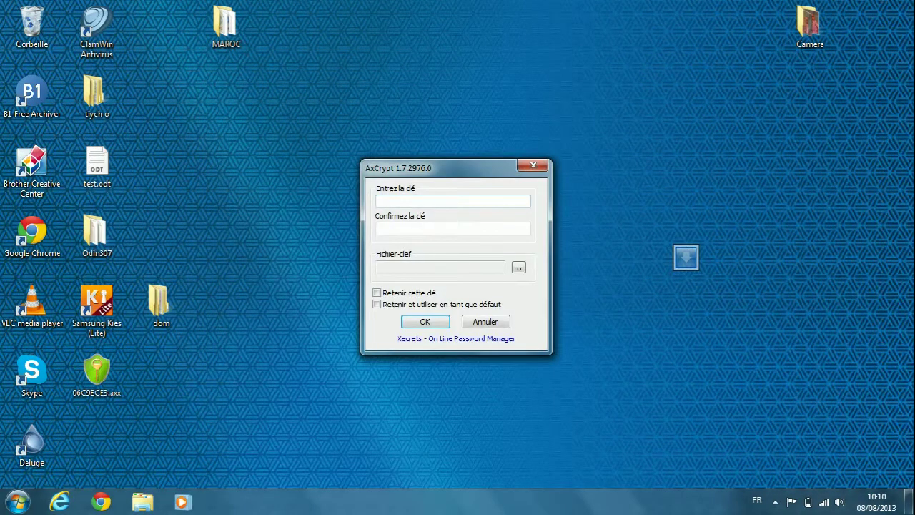
Enter and confirm the encryption passphrase for the Odin307 folder and start the encryption.
{"action": "type", "text": "••••••••"}
{"action": "key", "text": "Tab"}
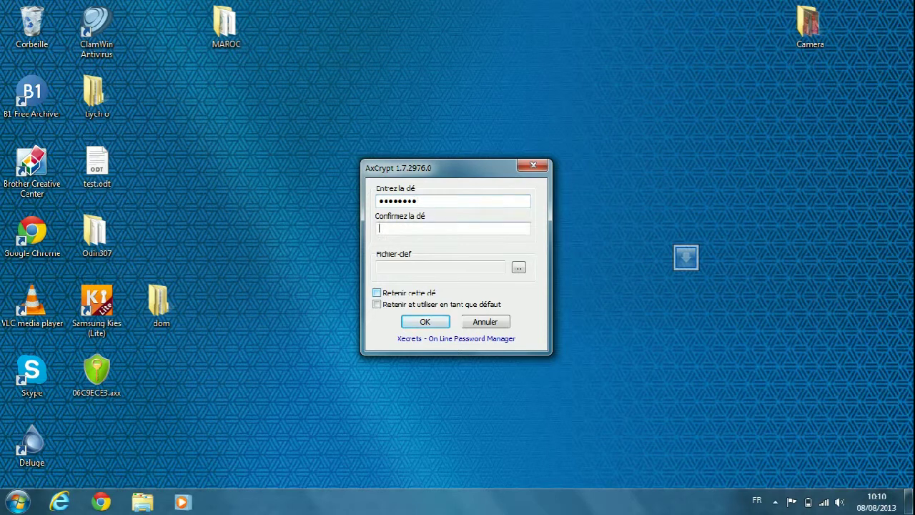
{"action": "type", "text": "••••••"}
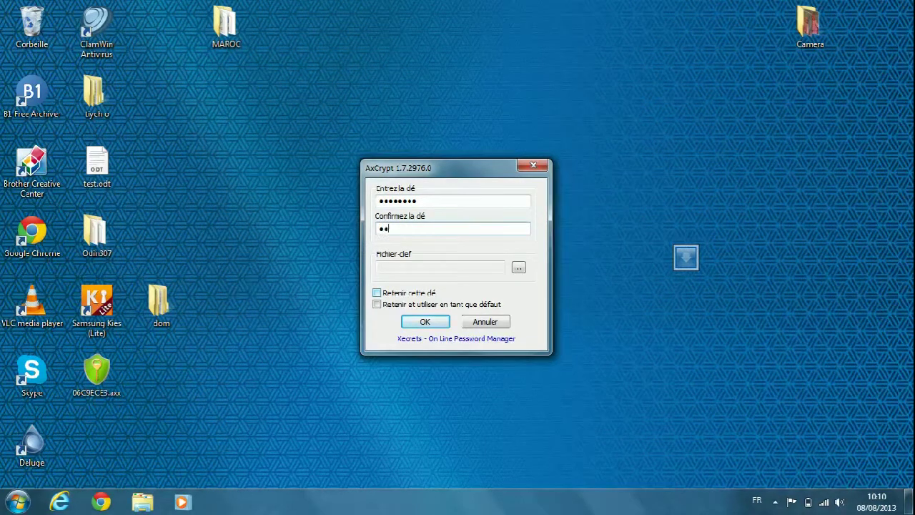
{"action": "type", "text": "••"}
{"action": "key", "text": "Return"}
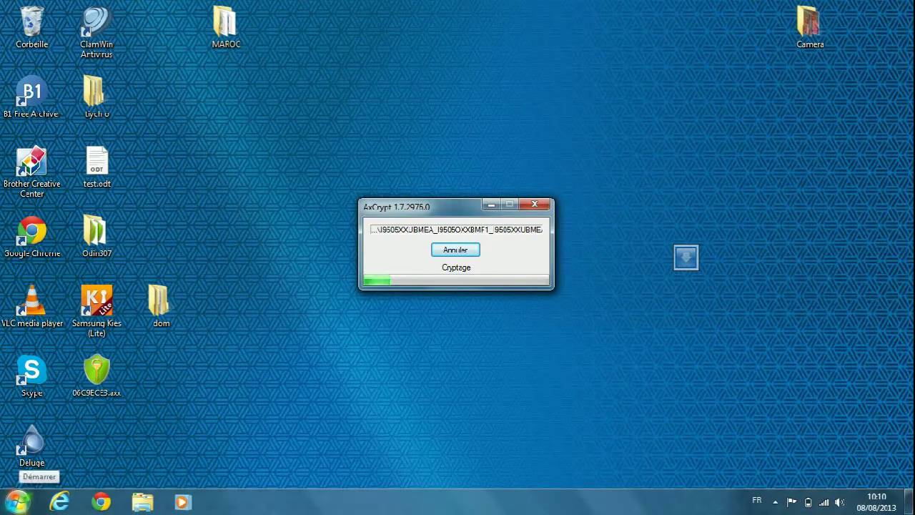
Open the Log On to Xecrets link from the Axantum AxCrypt program group.
{"action": "left_click", "coordinate": [16, 501]}
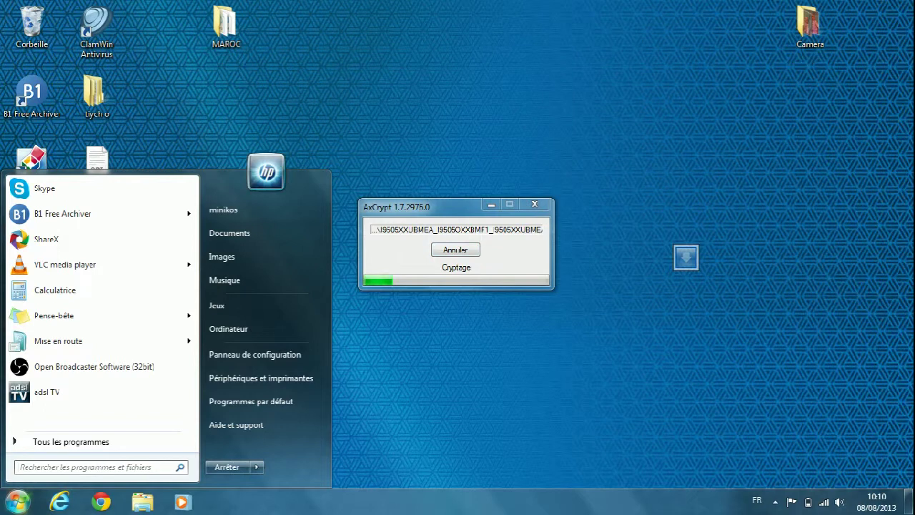
{"action": "left_click", "coordinate": [71, 441]}
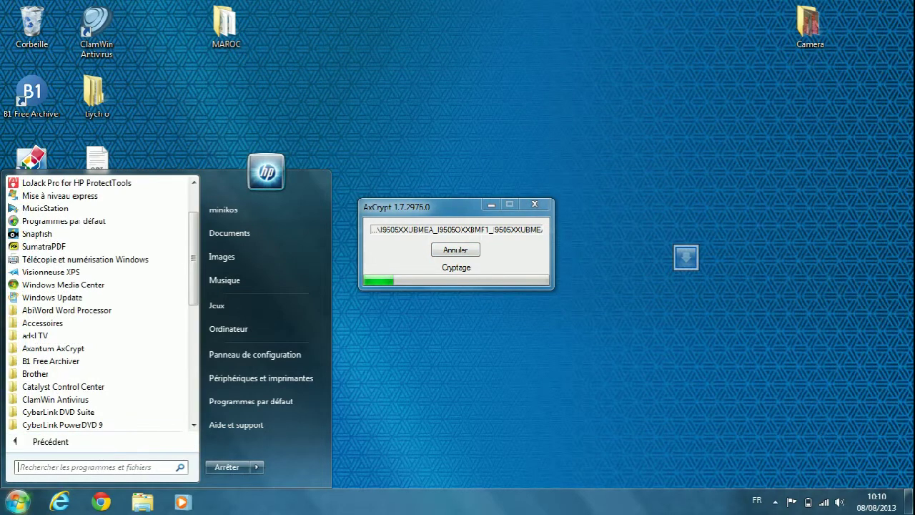
{"action": "left_click", "coordinate": [52, 348]}
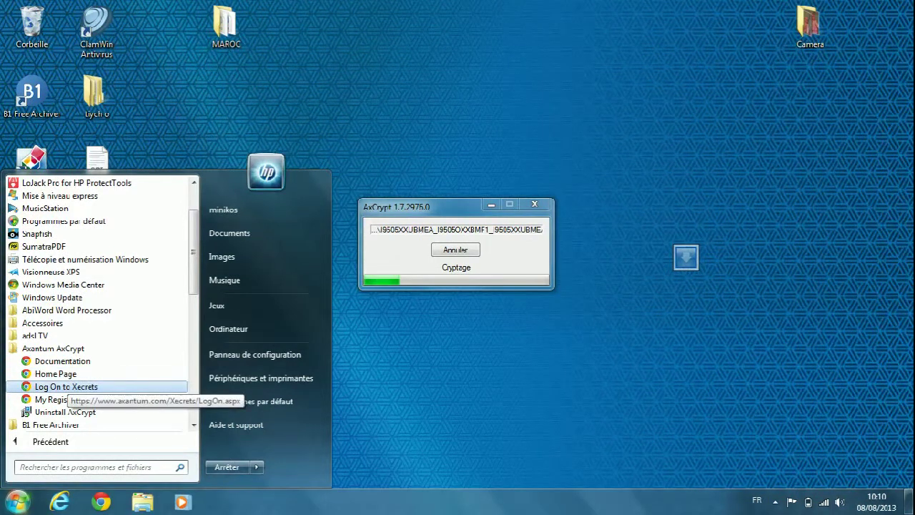
{"action": "left_click", "coordinate": [66, 386]}
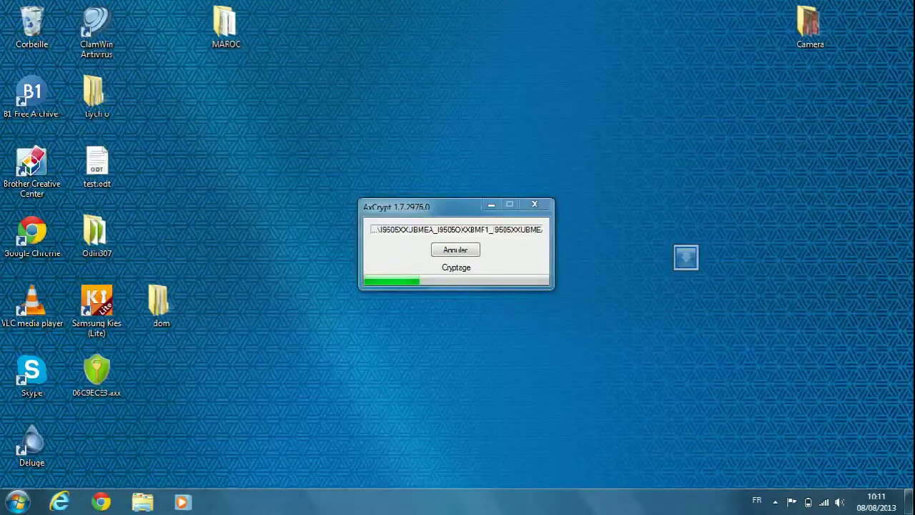
Open the My Registration Account link from the Axantum AxCrypt program group.
{"action": "left_click", "coordinate": [17, 501]}
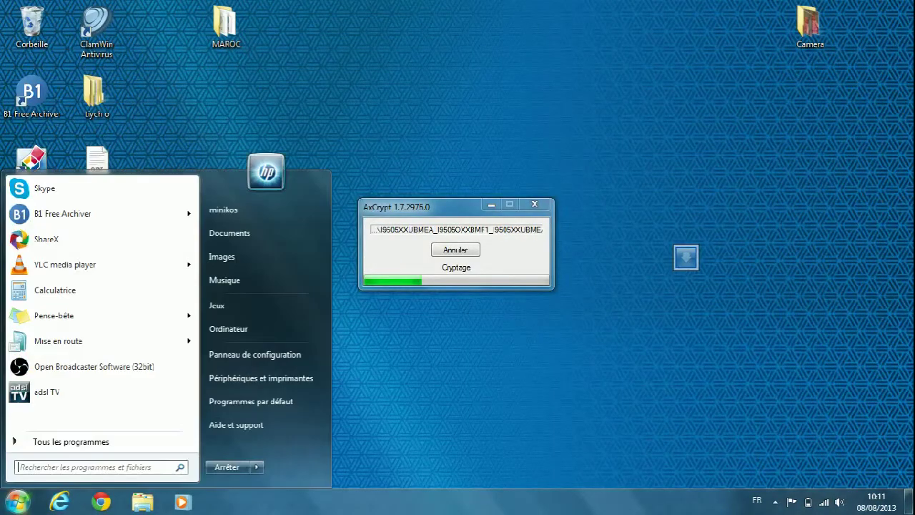
{"action": "left_click", "coordinate": [71, 441]}
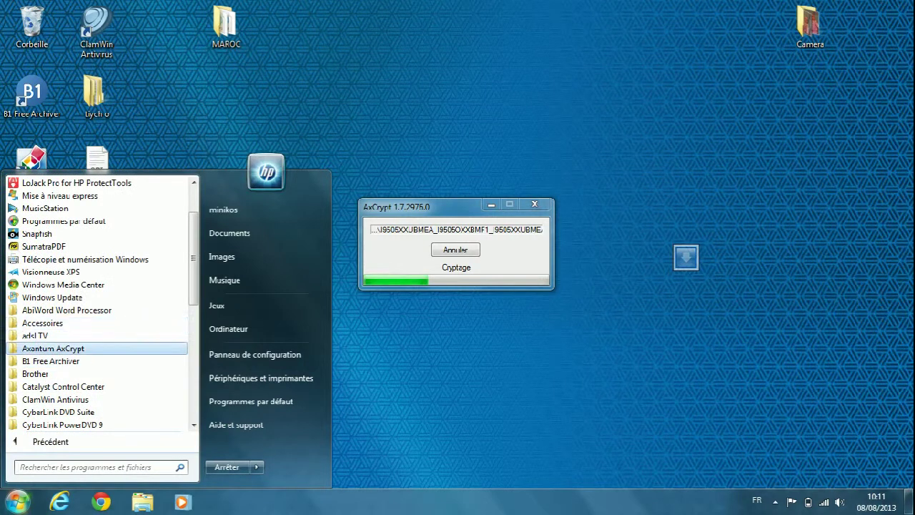
{"action": "left_click", "coordinate": [53, 348]}
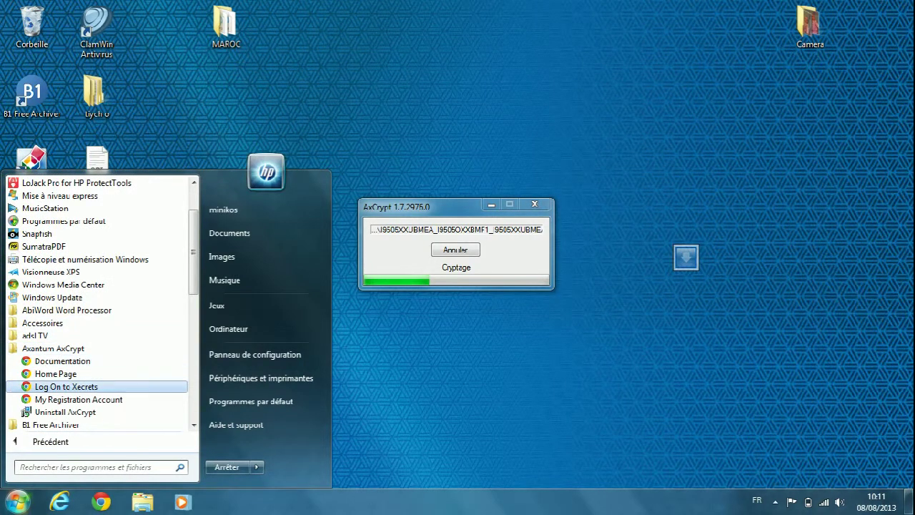
{"action": "left_click", "coordinate": [97, 399]}
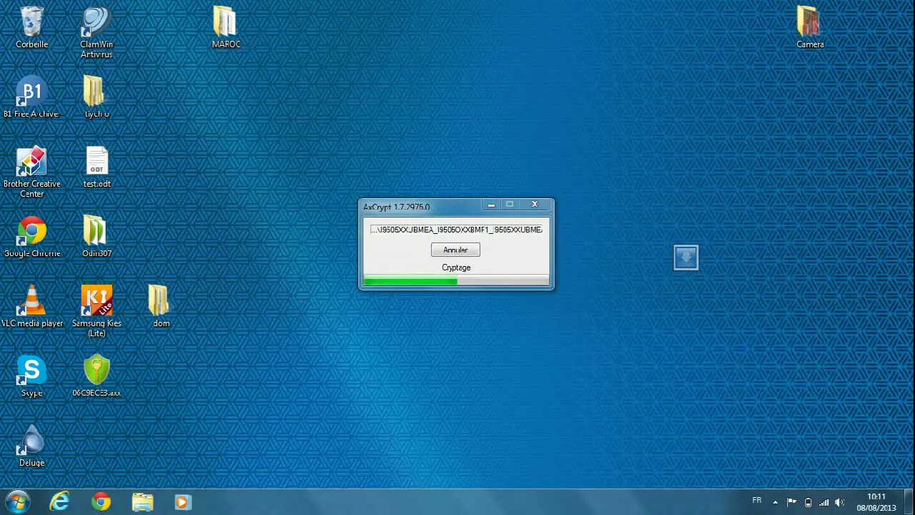
Open the AxCrypt Documentation from the Axantum AxCrypt program group.
{"action": "key", "text": "super"}
{"action": "mouse_move", "coordinate": [70, 441]}
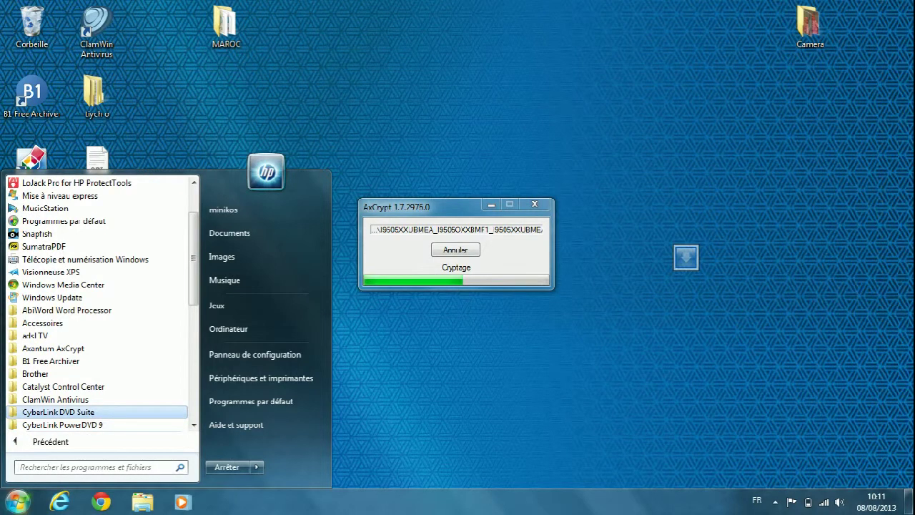
{"action": "key", "text": "Up"}
{"action": "key", "text": "Up"}
{"action": "key", "text": "Up"}
{"action": "key", "text": "Up"}
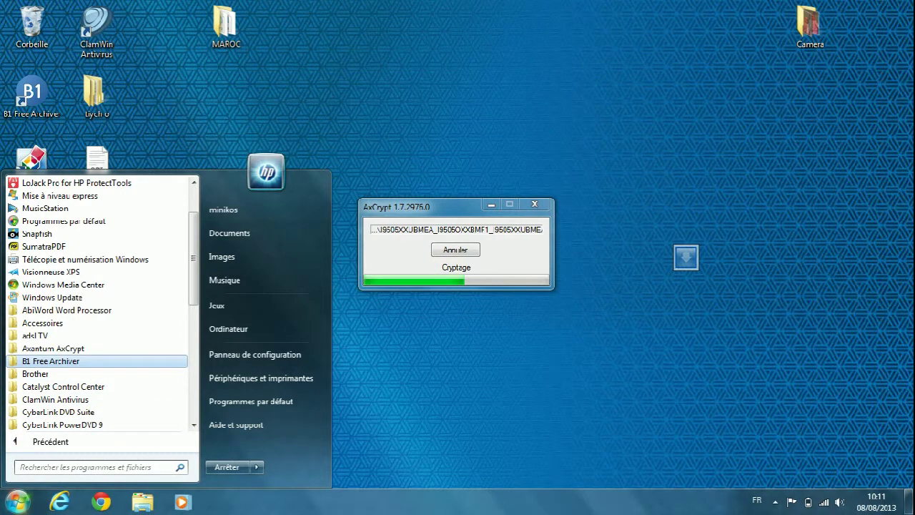
{"action": "key", "text": "Up"}
{"action": "key", "text": "Return"}
{"action": "key", "text": "Down"}
{"action": "key", "text": "Down"}
{"action": "key", "text": "Down"}
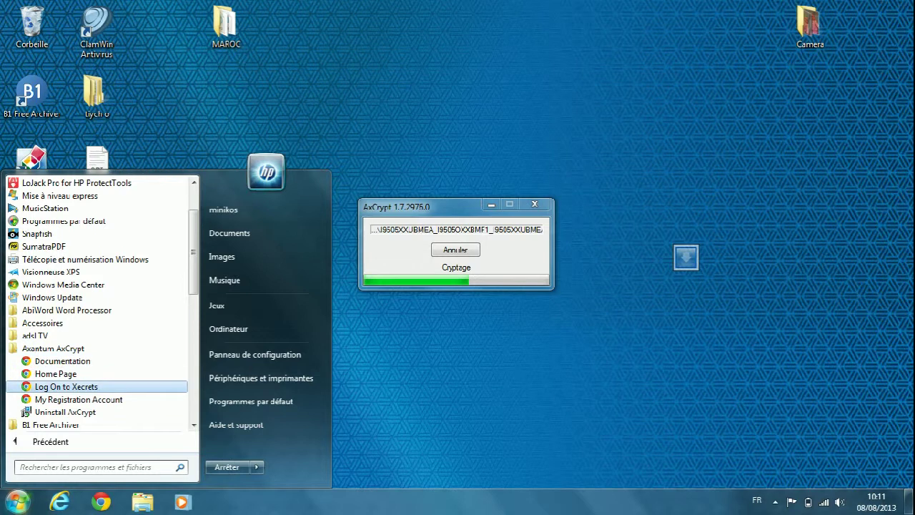
{"action": "key", "text": "Down"}
{"action": "key", "text": "Up"}
{"action": "key", "text": "Up"}
{"action": "key", "text": "Up"}
{"action": "key", "text": "Escape"}
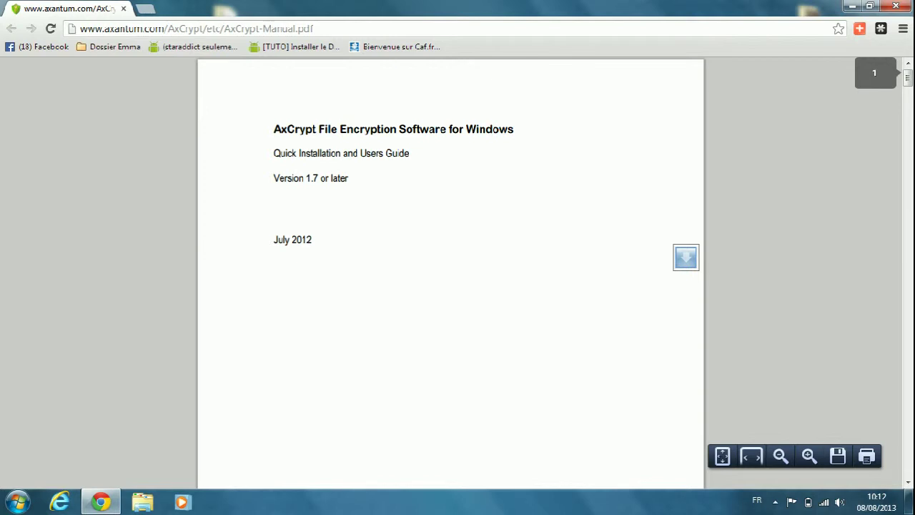
Page through the AxCrypt PDF manual, from the system requirements through installation to the pass phrase memory and shredding sections.
{"action": "scroll", "coordinate": [451, 271], "scroll_direction": "down", "scroll_amount": 2}
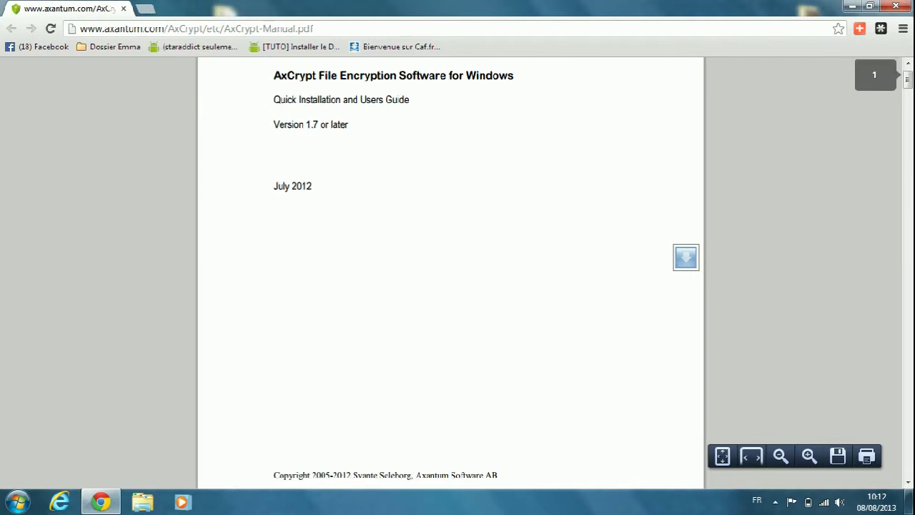
{"action": "scroll", "coordinate": [686, 257], "scroll_direction": "down", "scroll_amount": 20}
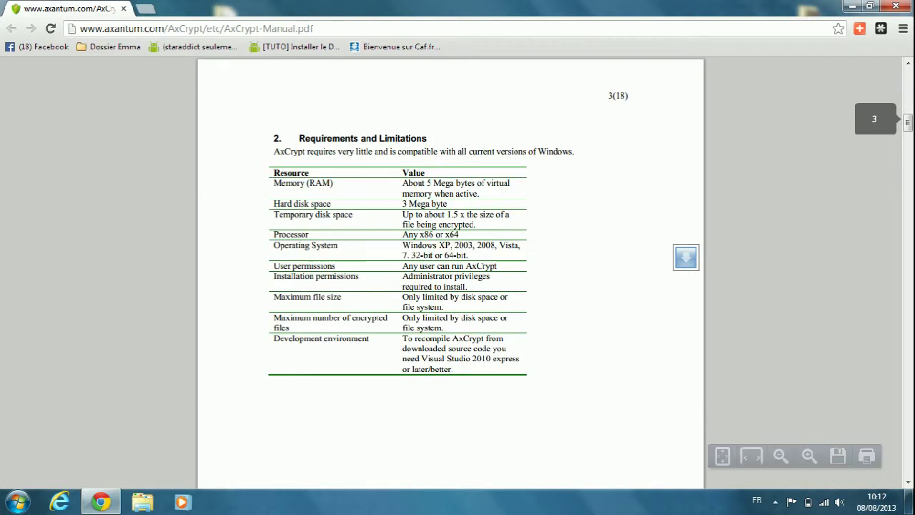
{"action": "scroll", "coordinate": [686, 257], "scroll_direction": "down", "scroll_amount": 10}
{"action": "key", "text": "Right"}
{"action": "key", "text": "Right"}
{"action": "key", "text": "Right"}
{"action": "key", "text": "Right"}
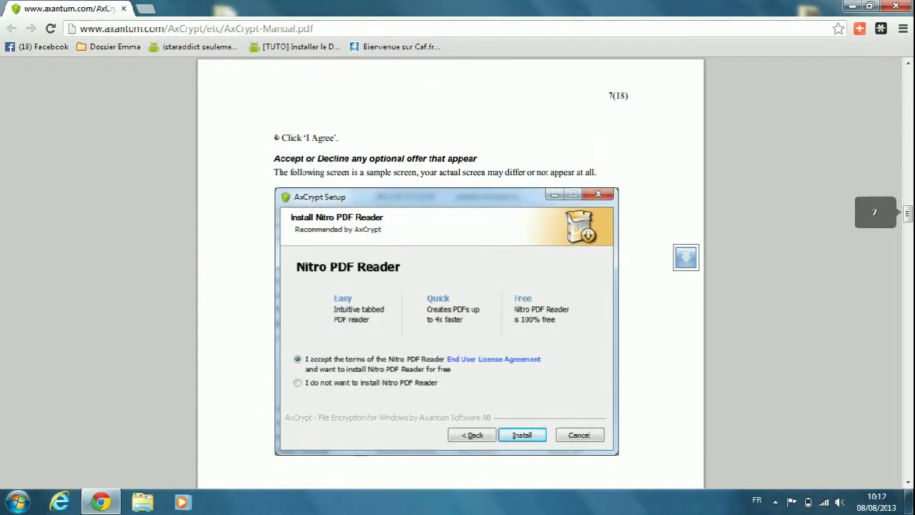
{"action": "key", "text": "Right"}
{"action": "key", "text": "Right"}
{"action": "key", "text": "Right"}
{"action": "key", "text": "Right"}
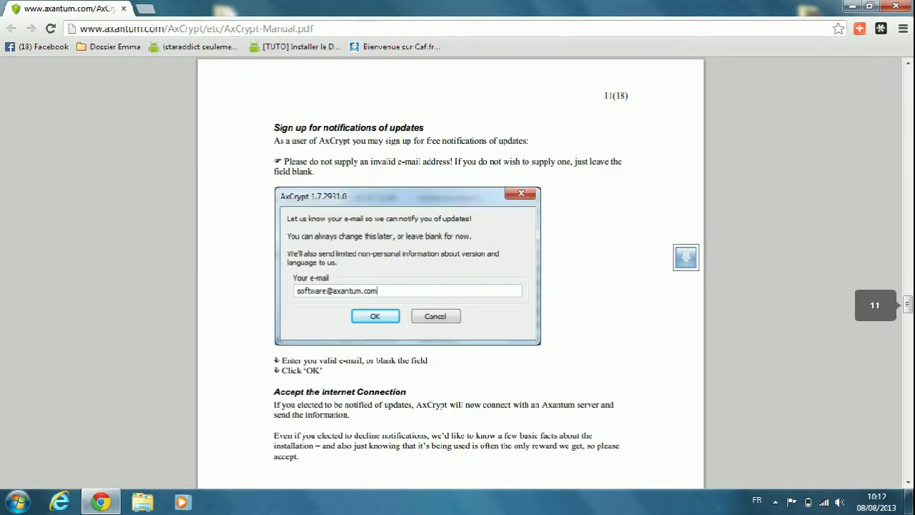
{"action": "key", "text": "Right"}
{"action": "key", "text": "Right"}
{"action": "key", "text": "Right"}
{"action": "key", "text": "Right"}
{"action": "key", "text": "Right"}
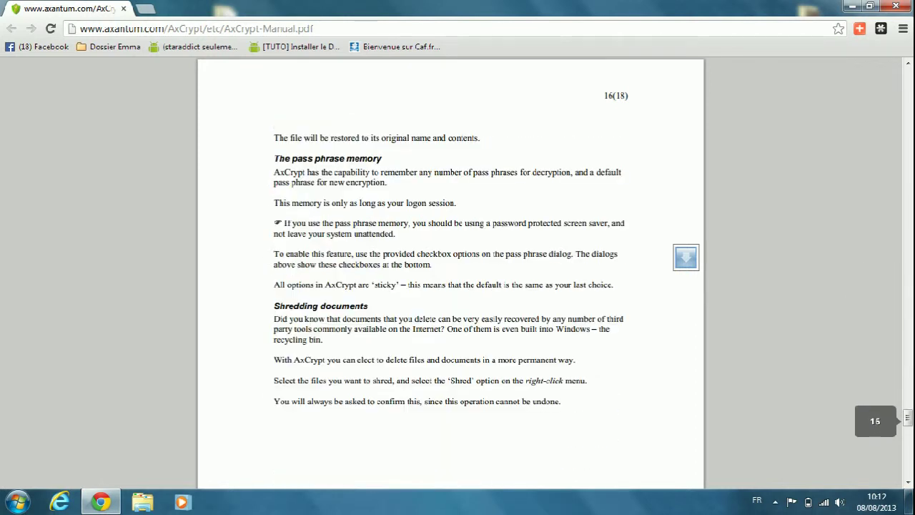
{"action": "key", "text": "Right"}
{"action": "key", "text": "Right"}
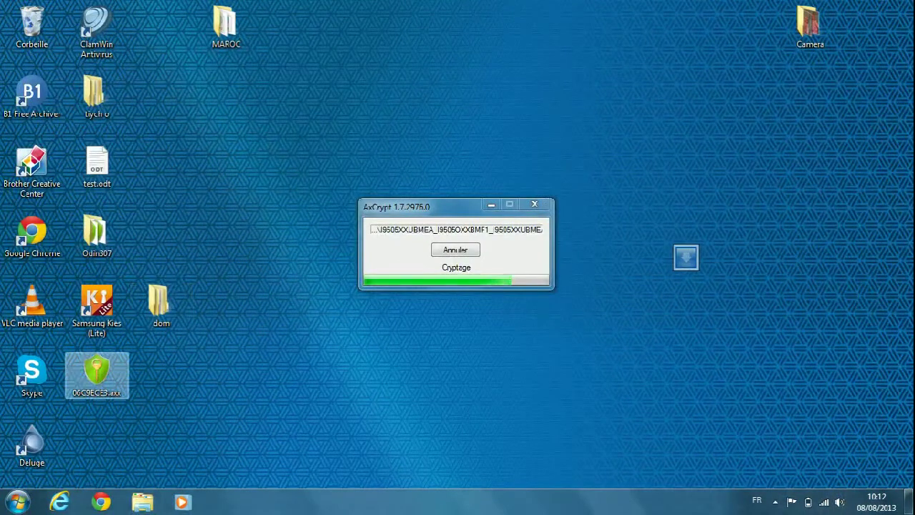
Review the AxCrypt options and available interface languages for the encrypted file 06C9ECE3.axx.
{"action": "right_click", "coordinate": [100, 371]}
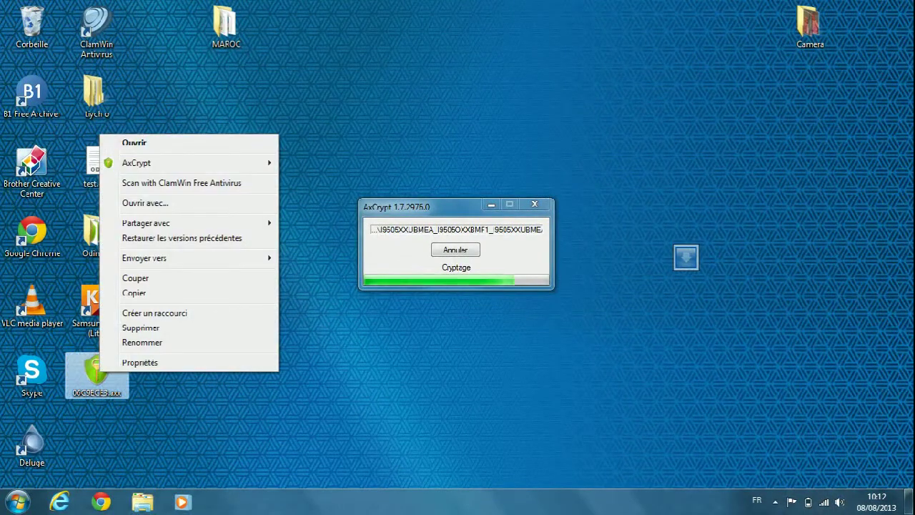
{"action": "mouse_move", "coordinate": [179, 163]}
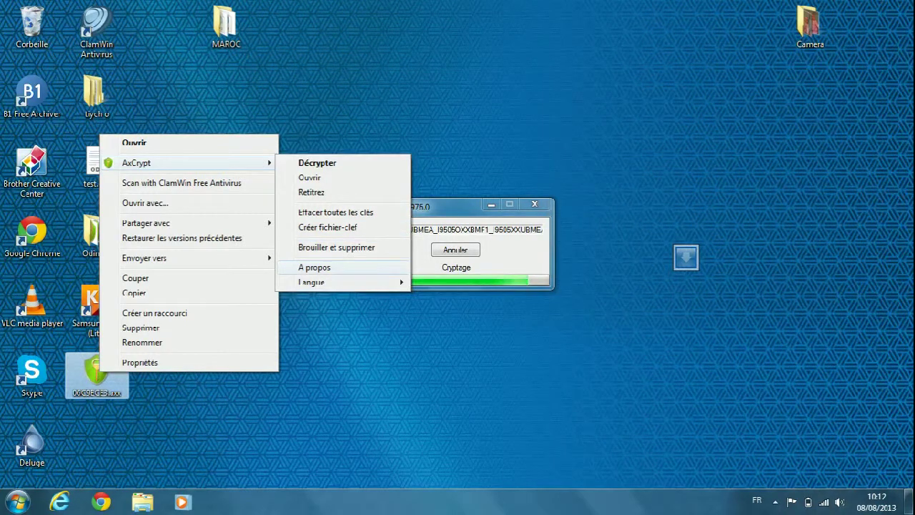
{"action": "mouse_move", "coordinate": [314, 281]}
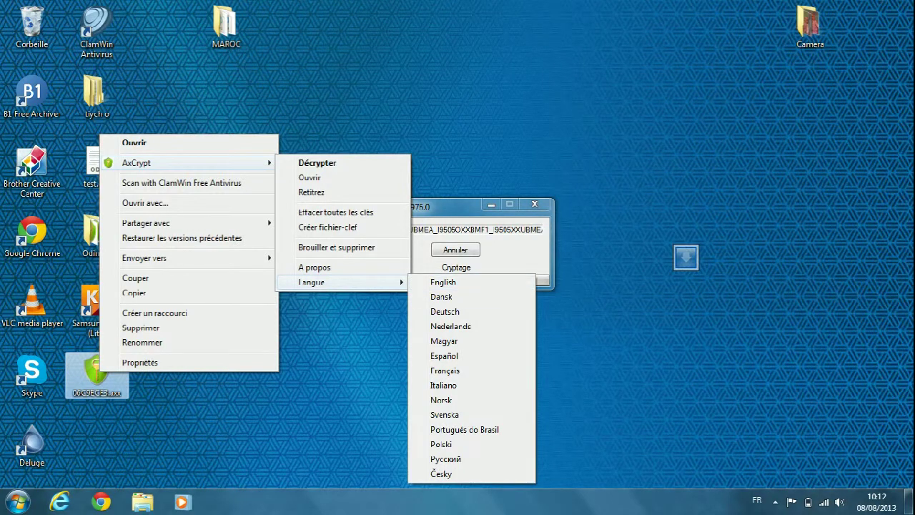
{"action": "key", "text": "Escape"}
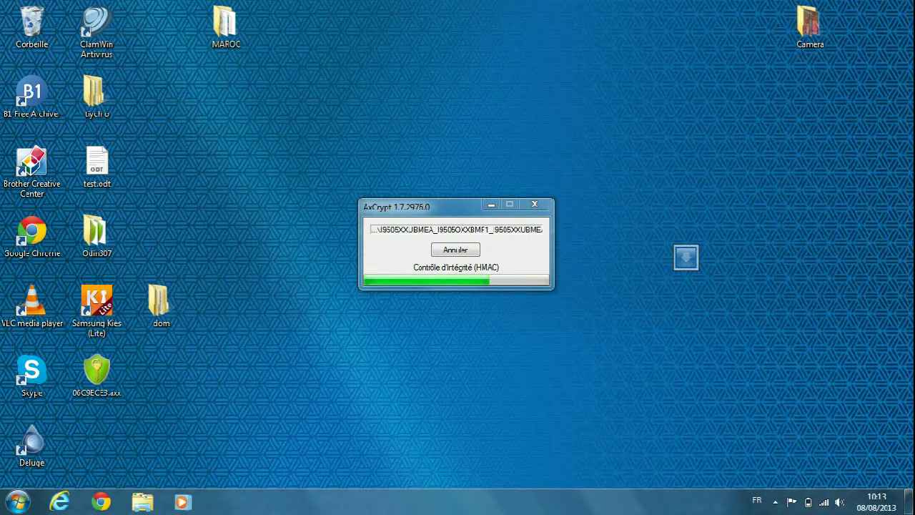
Create a new text document on the desktop, keeping its default name.
{"action": "right_click", "coordinate": [423, 148]}
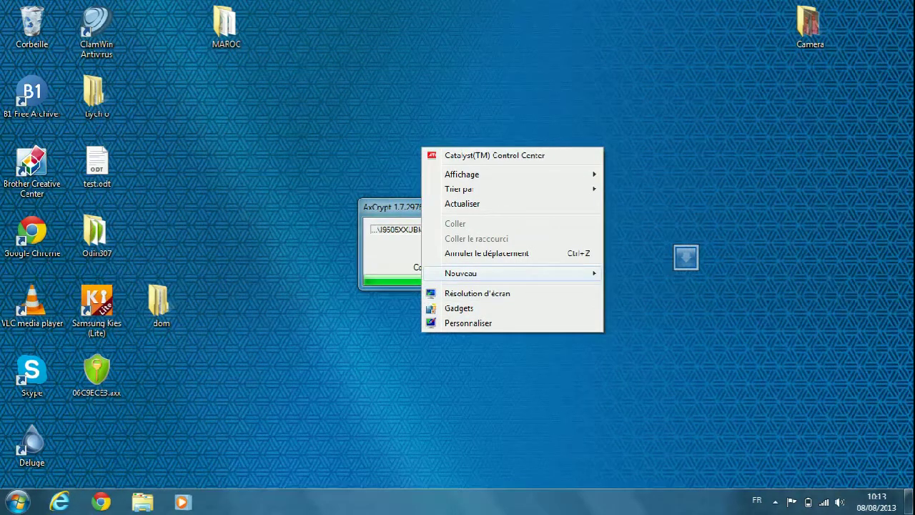
{"action": "mouse_move", "coordinate": [511, 273]}
{"action": "key", "text": "Down"}
{"action": "key", "text": "Down"}
{"action": "key", "text": "Down"}
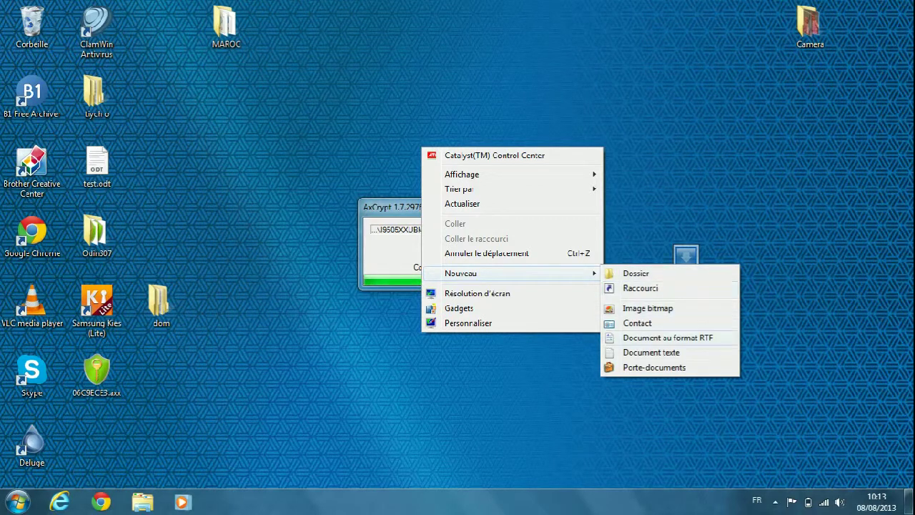
{"action": "key", "text": "Down"}
{"action": "key", "text": "Escape"}
{"action": "key", "text": "Escape"}
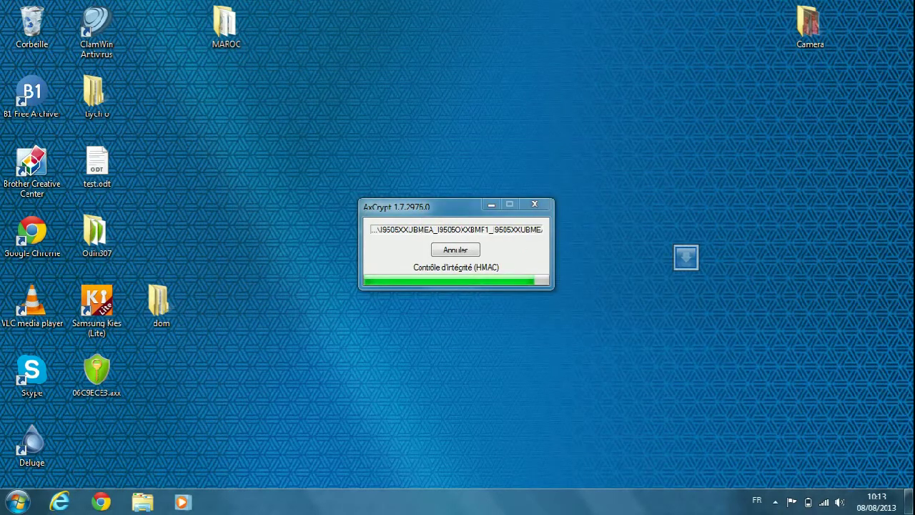
{"action": "key", "text": "Return"}
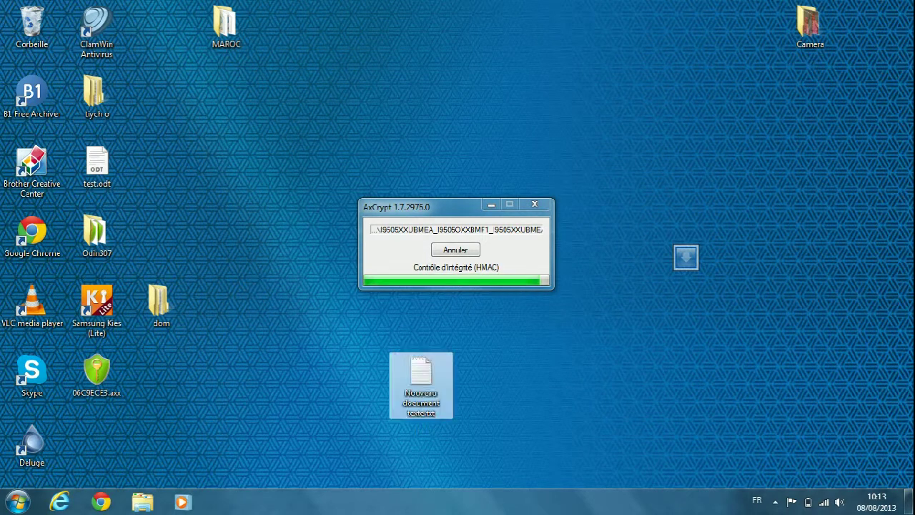
Permanently shred Nouveau document texte.txt with AxCrypt's Brouiller et supprimer command and confirm the deletion.
{"action": "right_click", "coordinate": [414, 393]}
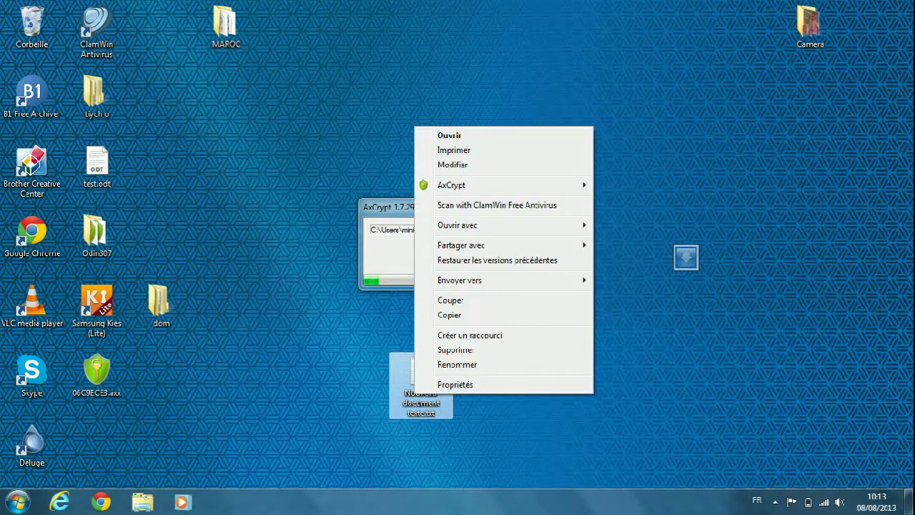
{"action": "key", "text": "Up"}
{"action": "key", "text": "Up"}
{"action": "key", "text": "Up"}
{"action": "key", "text": "Up"}
{"action": "key", "text": "Up"}
{"action": "key", "text": "Up"}
{"action": "key", "text": "Up"}
{"action": "key", "text": "Up"}
{"action": "key", "text": "Up"}
{"action": "key", "text": "Down"}
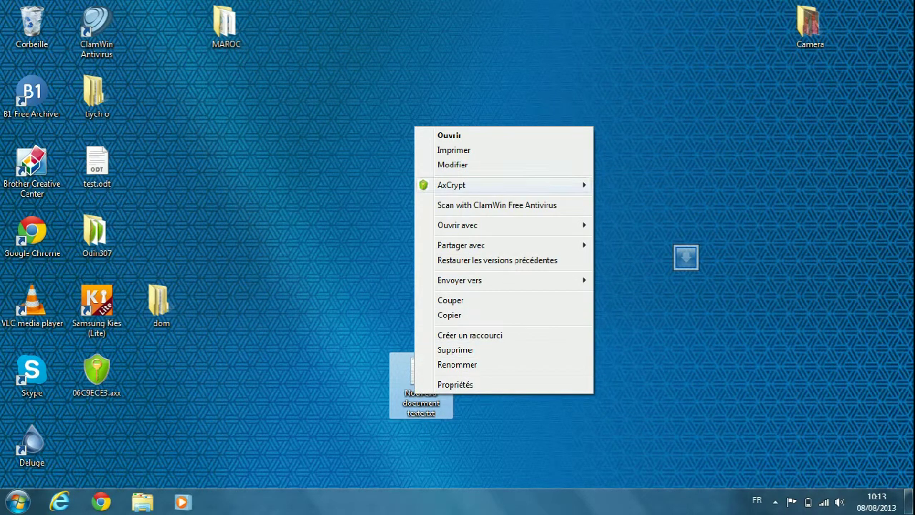
{"action": "key", "text": "Right"}
{"action": "key", "text": "Down"}
{"action": "key", "text": "Down"}
{"action": "key", "text": "Down"}
{"action": "key", "text": "Down"}
{"action": "key", "text": "Down"}
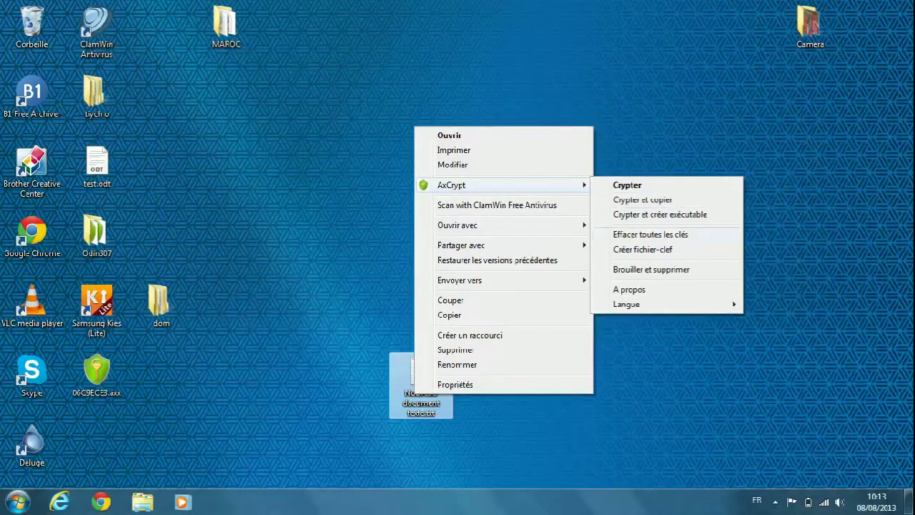
{"action": "key", "text": "Return"}
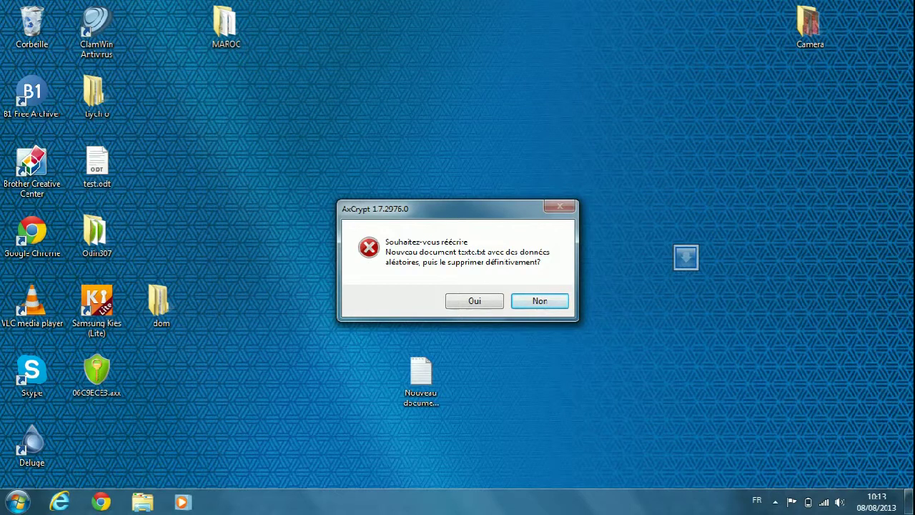
{"action": "key", "text": "Left"}
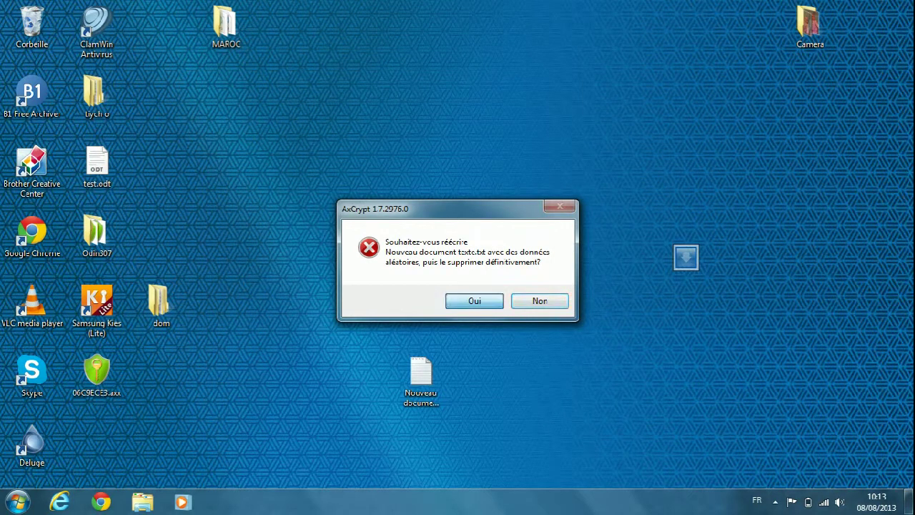
{"action": "key", "text": "Return"}
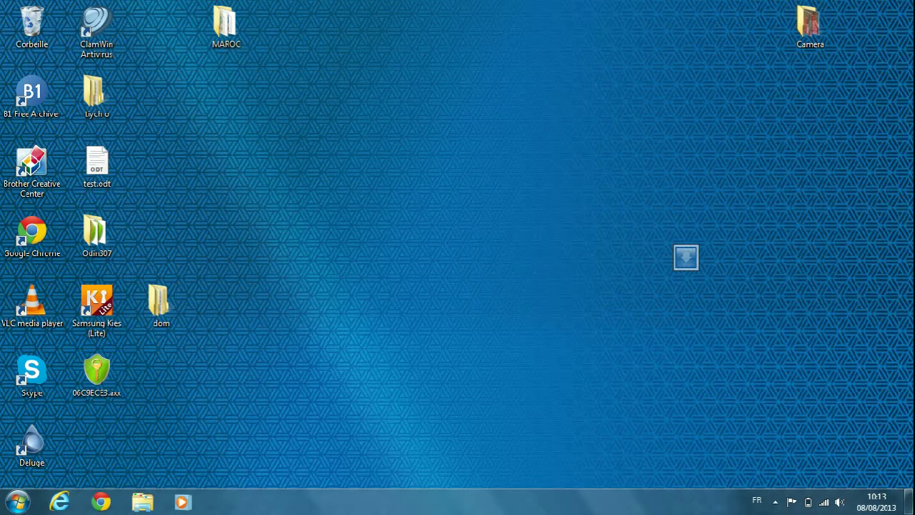
Try to decrypt Odin3 1-ini.axx in the Odin307 folder with AxCrypt, entering the pass phrase, then close the folder.
{"action": "double_click", "coordinate": [97, 235]}
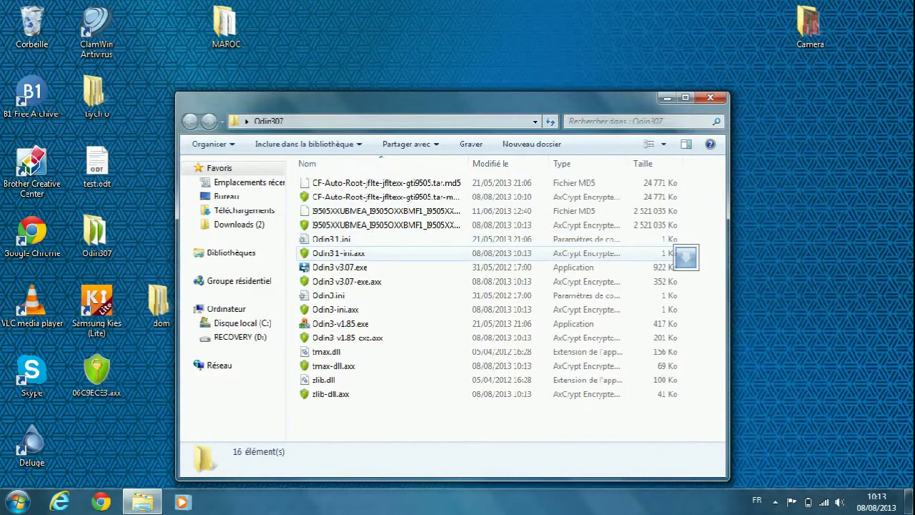
{"action": "right_click", "coordinate": [345, 252]}
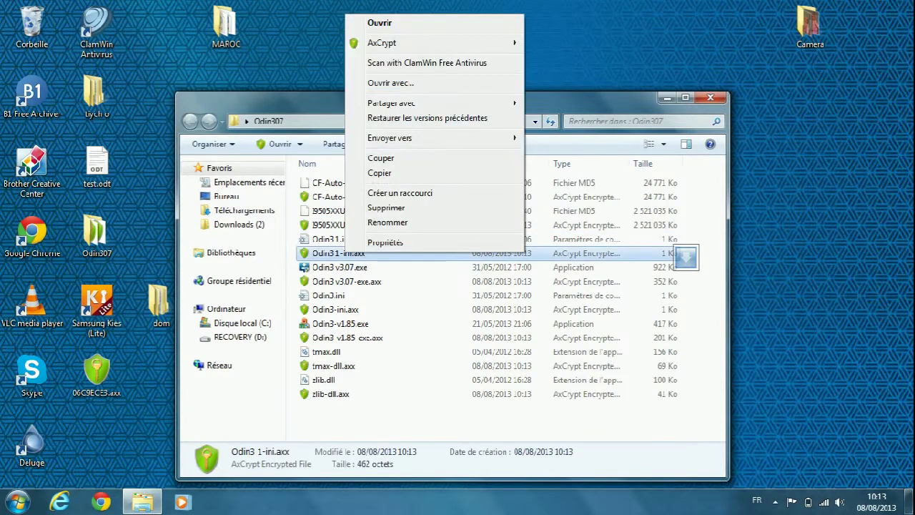
{"action": "mouse_move", "coordinate": [401, 42]}
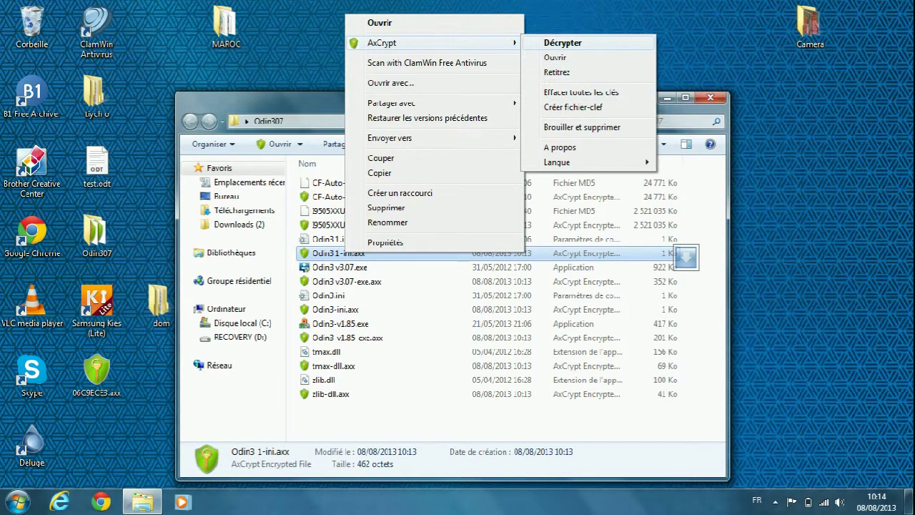
{"action": "left_click", "coordinate": [563, 43]}
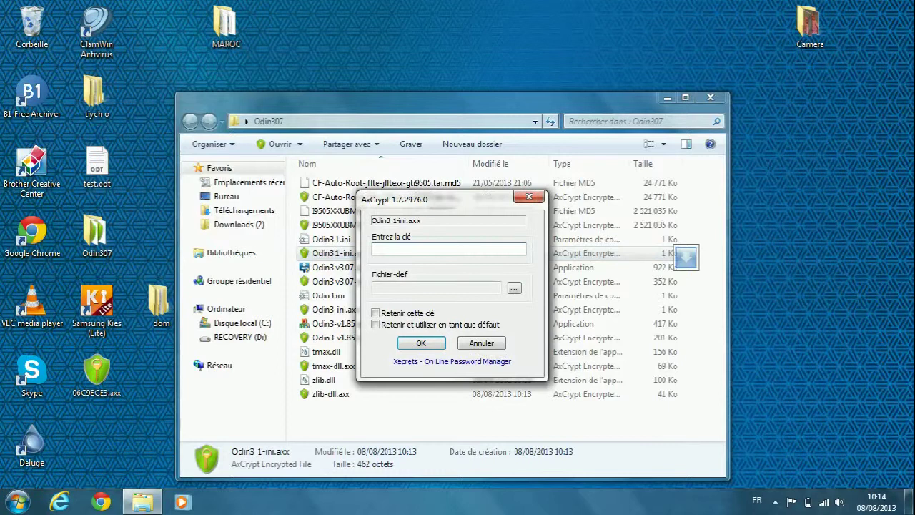
{"action": "type", "text": "••••••••"}
{"action": "key", "text": "Return"}
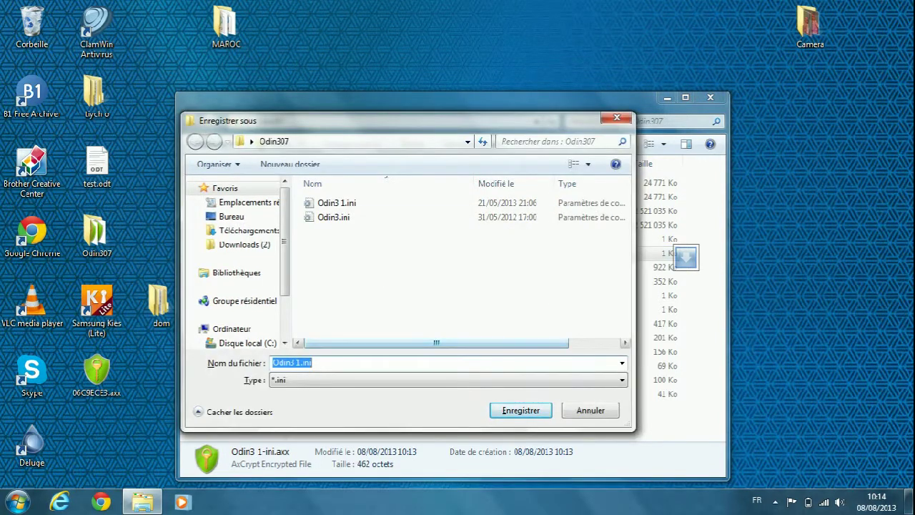
{"action": "left_click", "coordinate": [589, 409]}
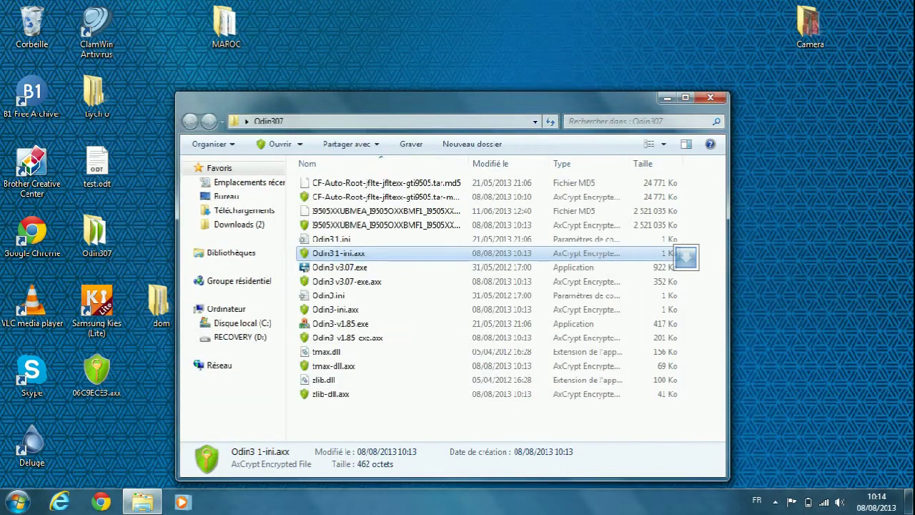
{"action": "left_click", "coordinate": [710, 98]}
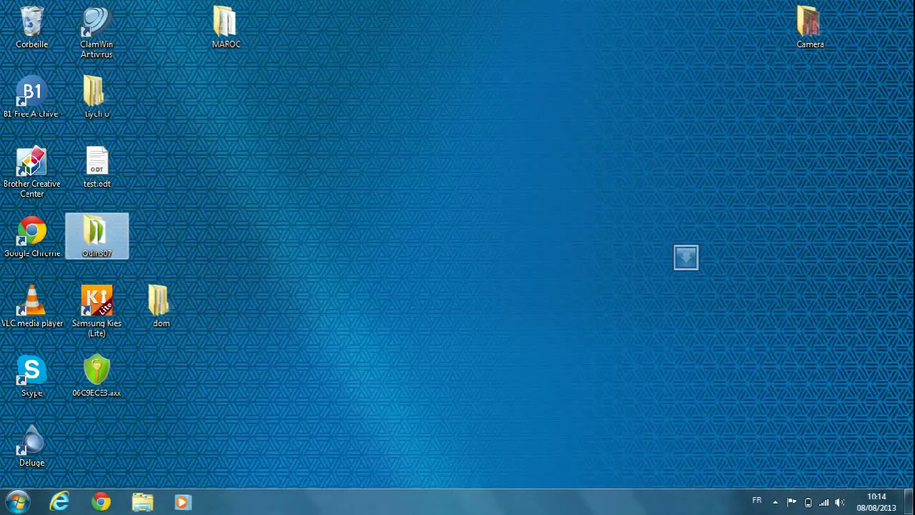
Generate an AxCrypt key file from the Odin307 folder and save it as Mon fichier-clef.txt on the desktop, accepting the notices.
{"action": "right_click", "coordinate": [101, 234]}
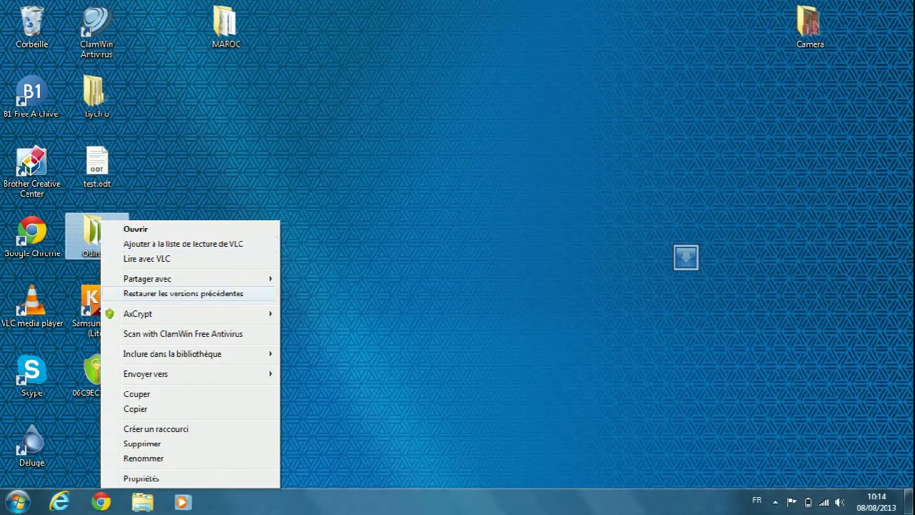
{"action": "key", "text": "Right"}
{"action": "key", "text": "Down"}
{"action": "key", "text": "Down"}
{"action": "key", "text": "Down"}
{"action": "key", "text": "Down"}
{"action": "key", "text": "Down"}
{"action": "key", "text": "Down"}
{"action": "key", "text": "Down"}
{"action": "key", "text": "Down"}
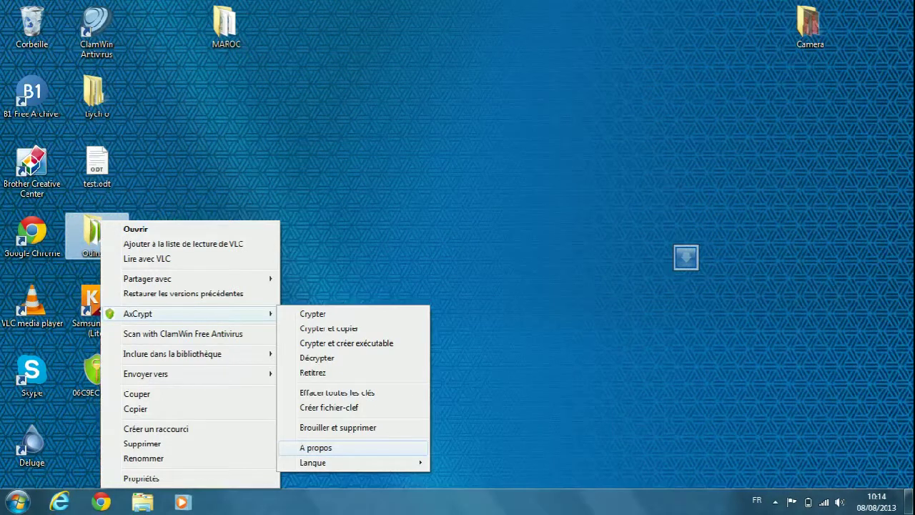
{"action": "key", "text": "Up"}
{"action": "key", "text": "Up"}
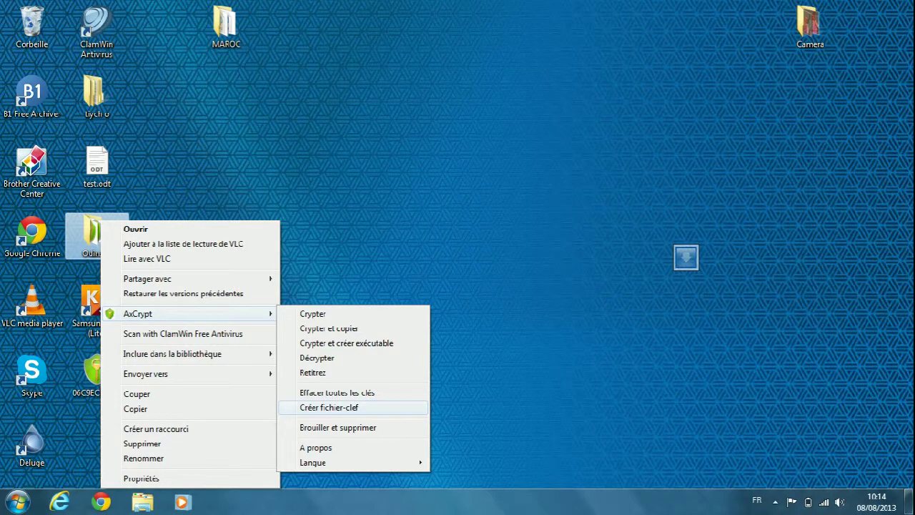
{"action": "key", "text": "Return"}
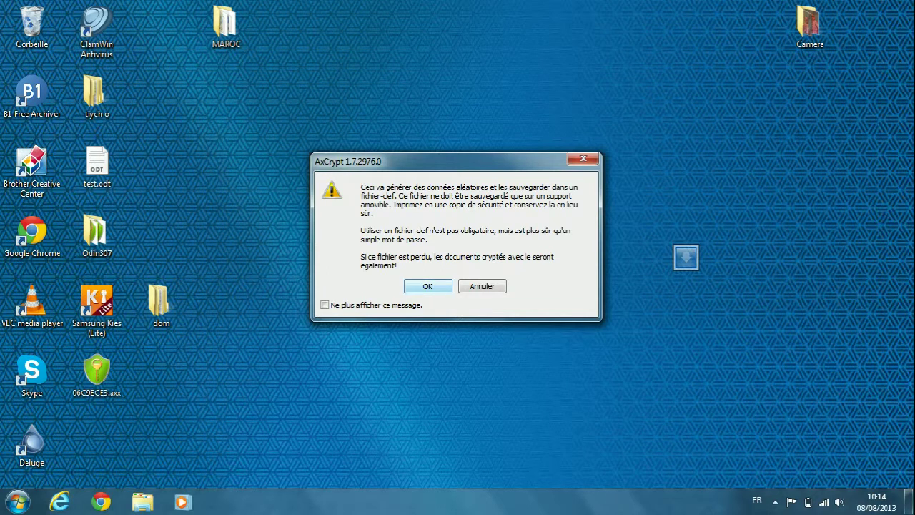
{"action": "left_click_drag", "start_coordinate": [431, 247], "coordinate": [361, 230]}
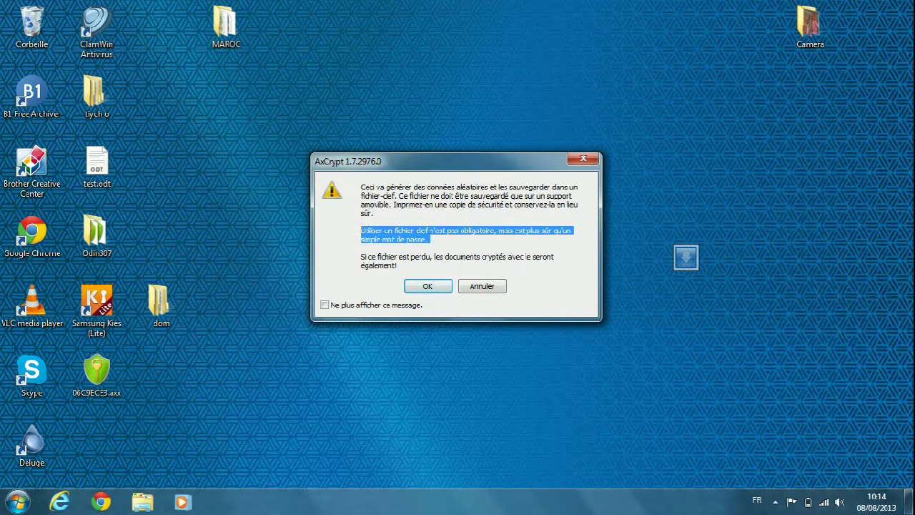
{"action": "left_click", "coordinate": [427, 286]}
{"action": "key", "text": "Return"}
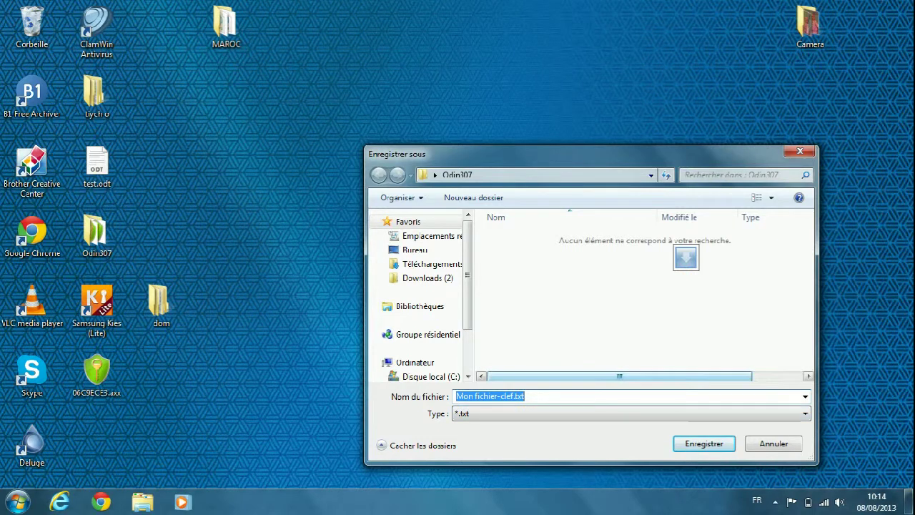
{"action": "left_click", "coordinate": [415, 250]}
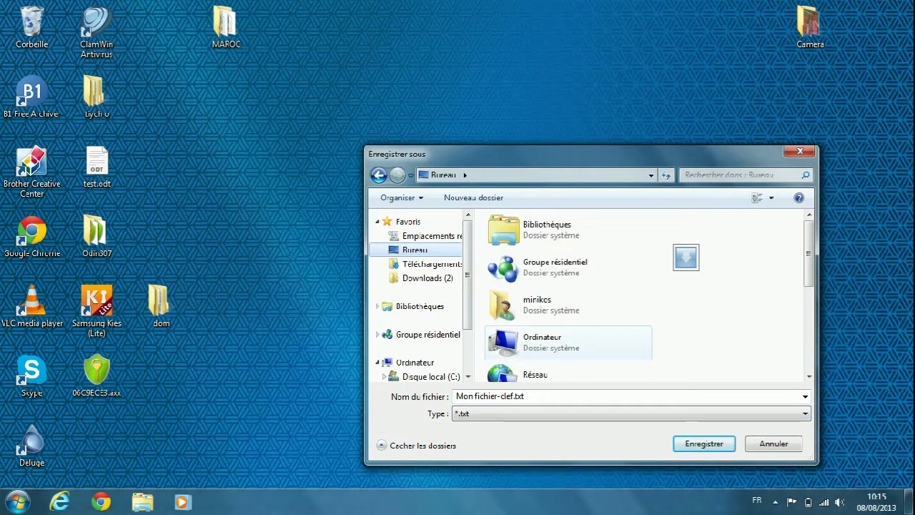
{"action": "key", "text": "Return"}
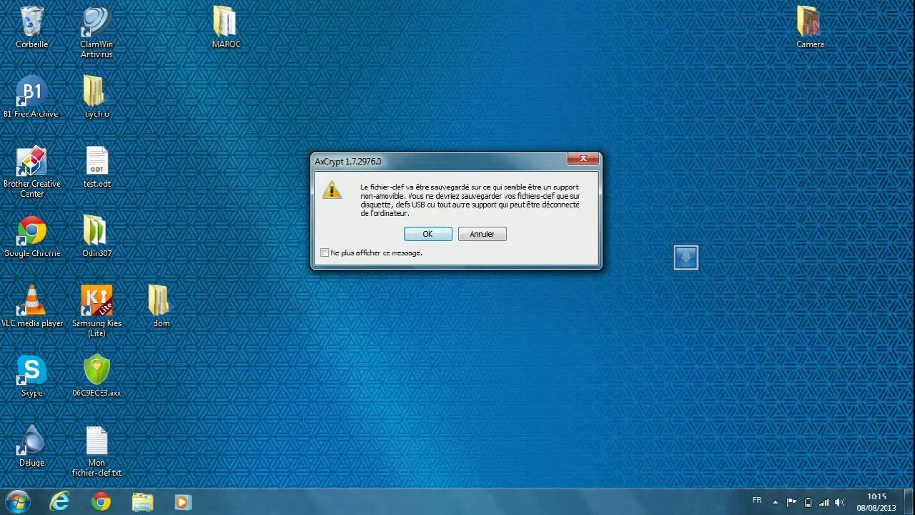
{"action": "key", "text": "Return"}
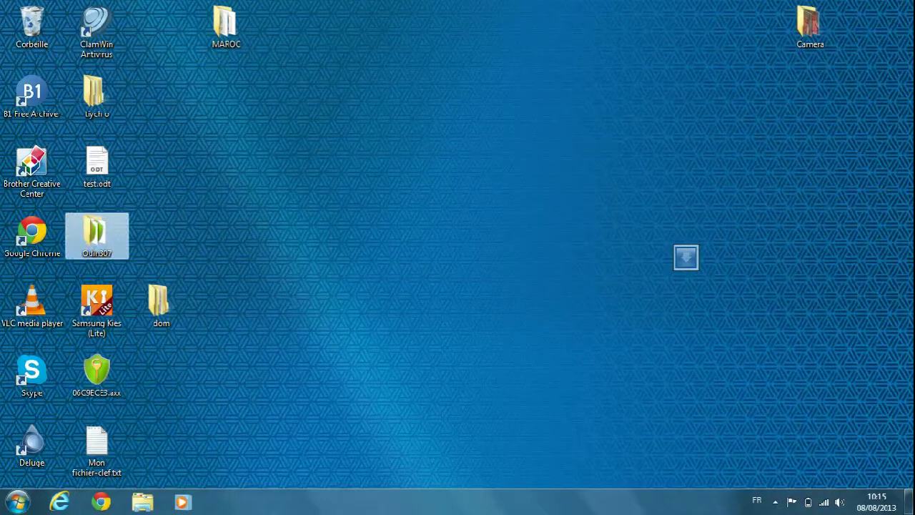
Open Mon fichier-clef.txt from the desktop to view the generated key, and close it.
{"action": "left_click", "coordinate": [97, 448]}
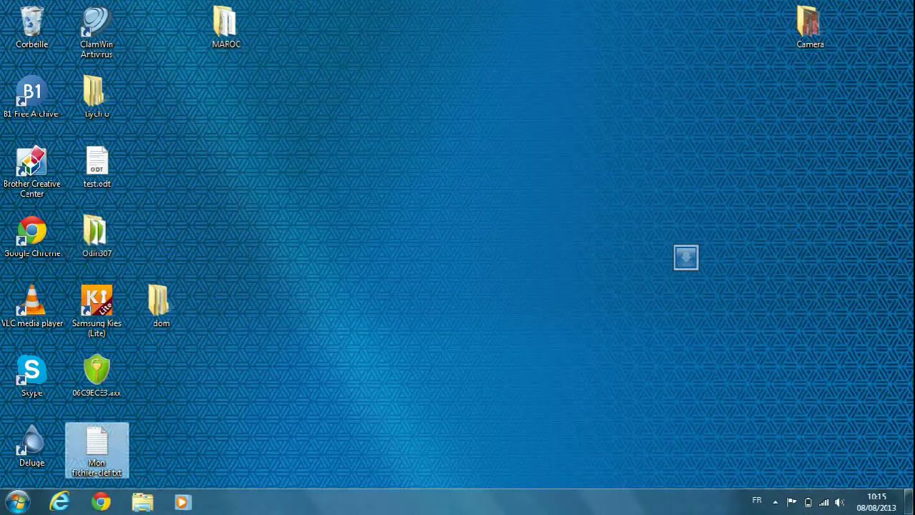
{"action": "key", "text": "Return"}
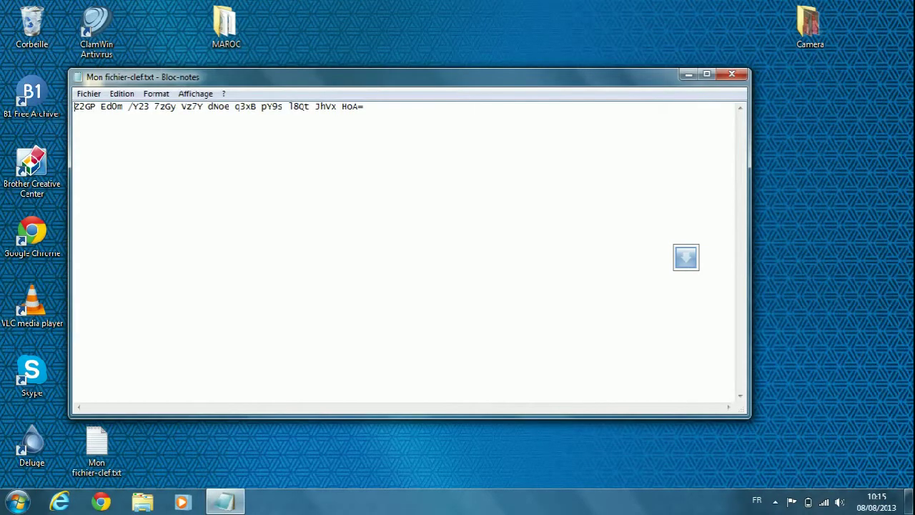
{"action": "key", "text": "alt+F4"}
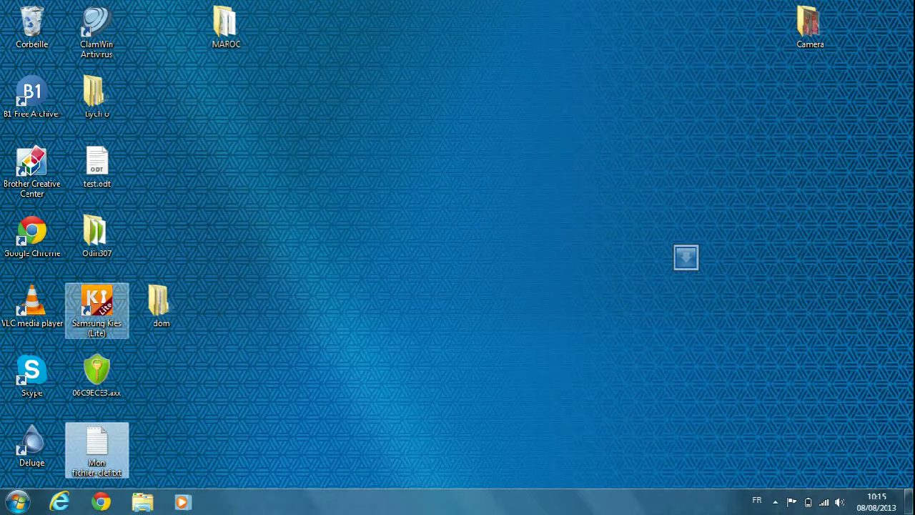
Display the AxCrypt About information (A propos) from the encrypted file 06C9ECE3.axx.
{"action": "right_click", "coordinate": [113, 358]}
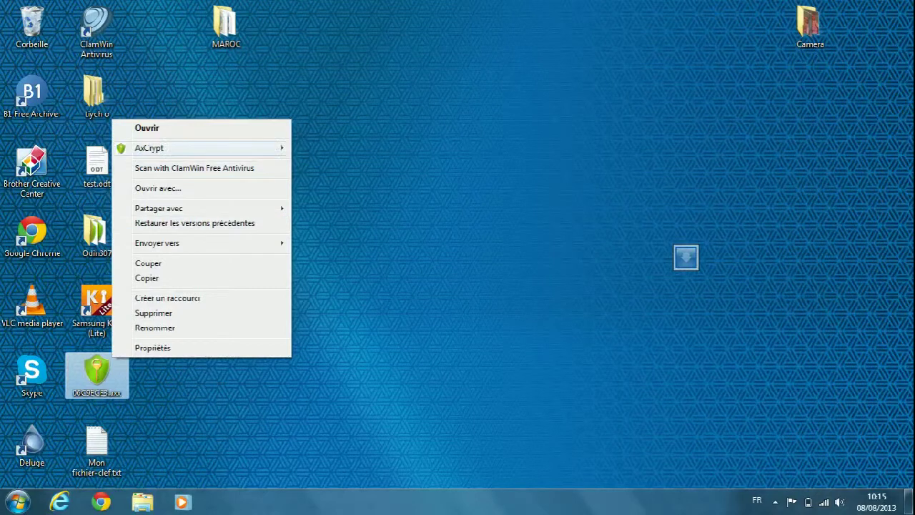
{"action": "mouse_move", "coordinate": [207, 148]}
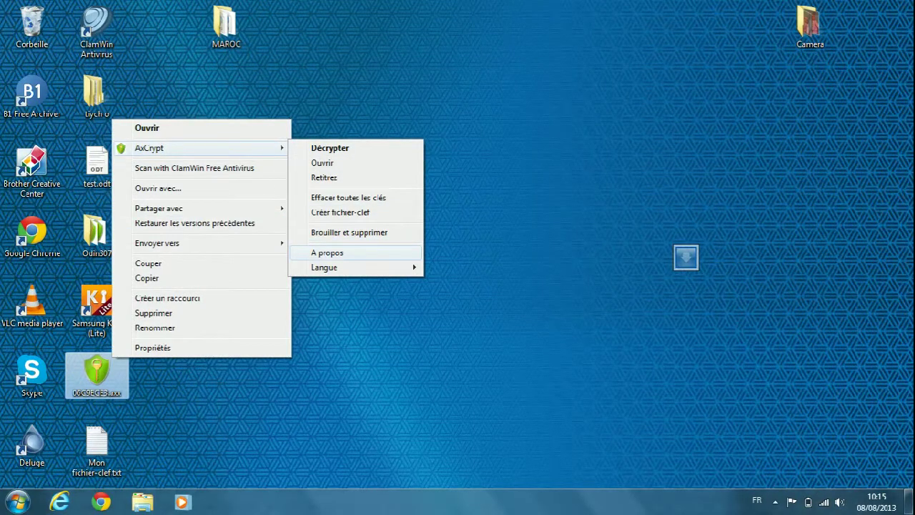
{"action": "key", "text": "Return"}
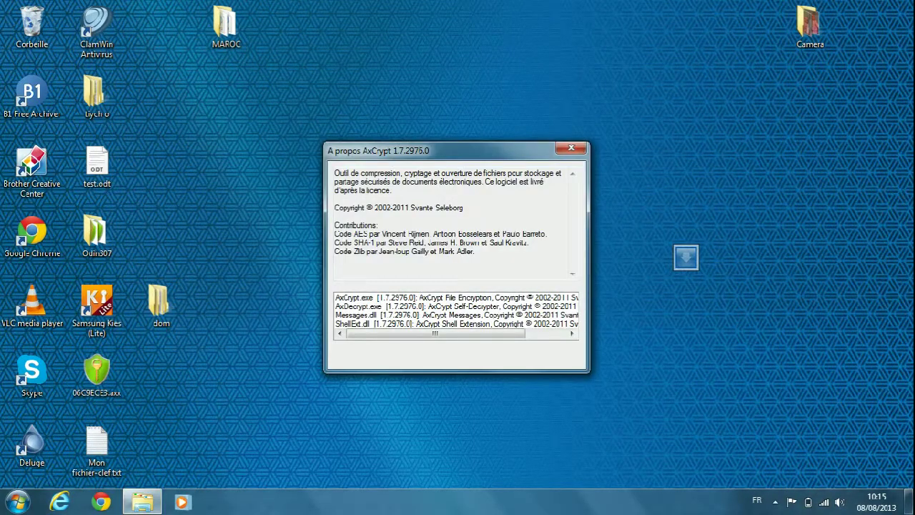
{"action": "left_click", "coordinate": [775, 500]}
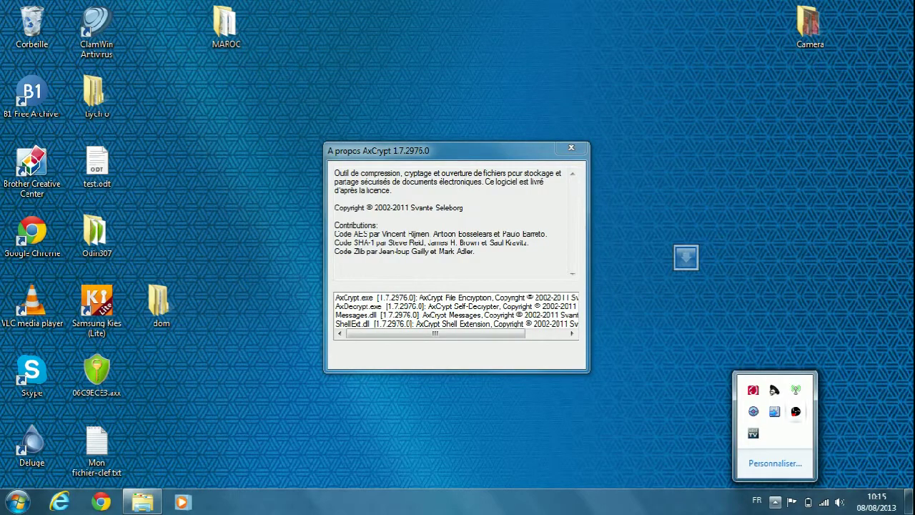